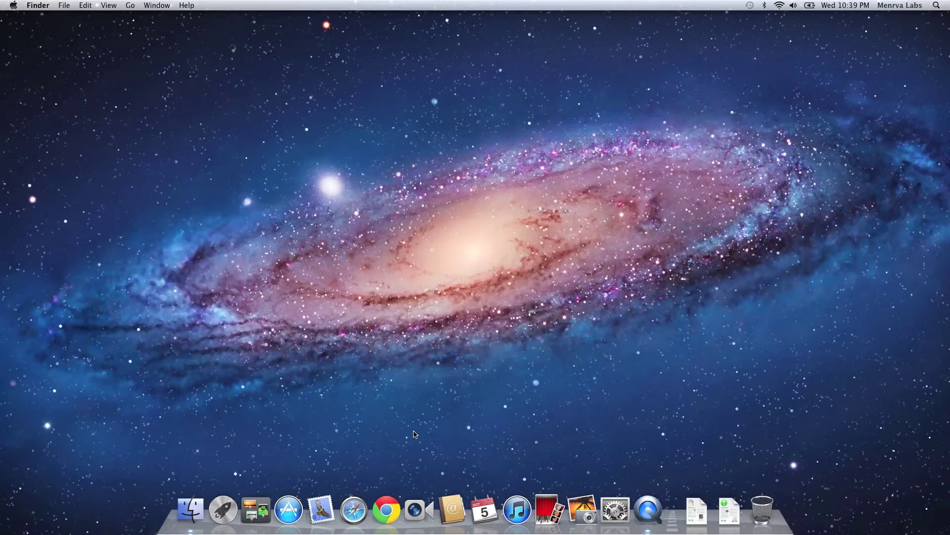
Step: Launch Chrome full screen and load bgichannel.org in the first tab
click(391, 511)
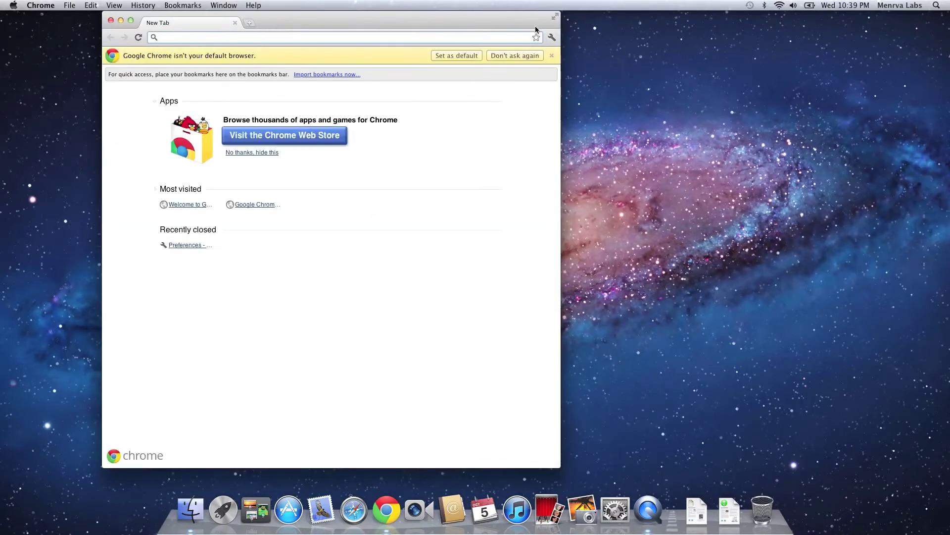
click(554, 18)
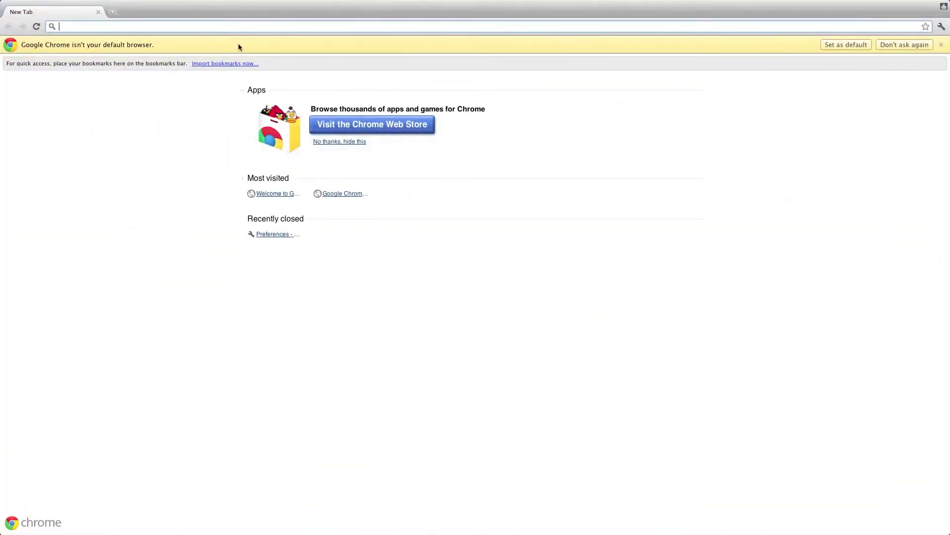
click(113, 12)
click(48, 13)
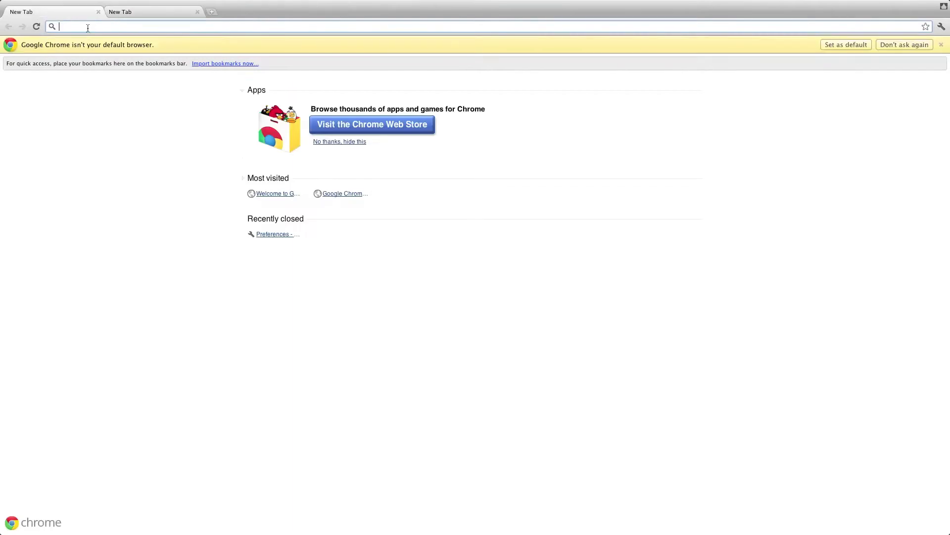
text(bgi)
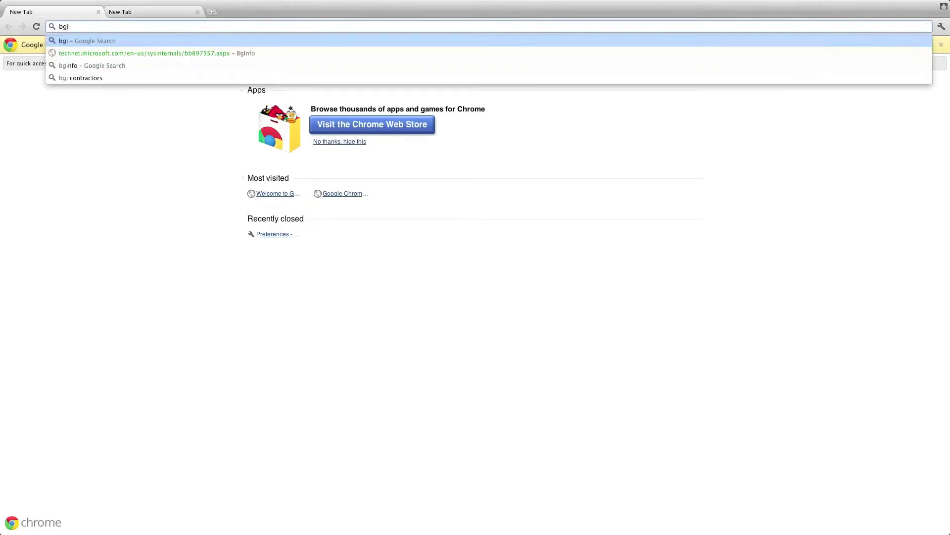
text(channel.org)
key(Return)
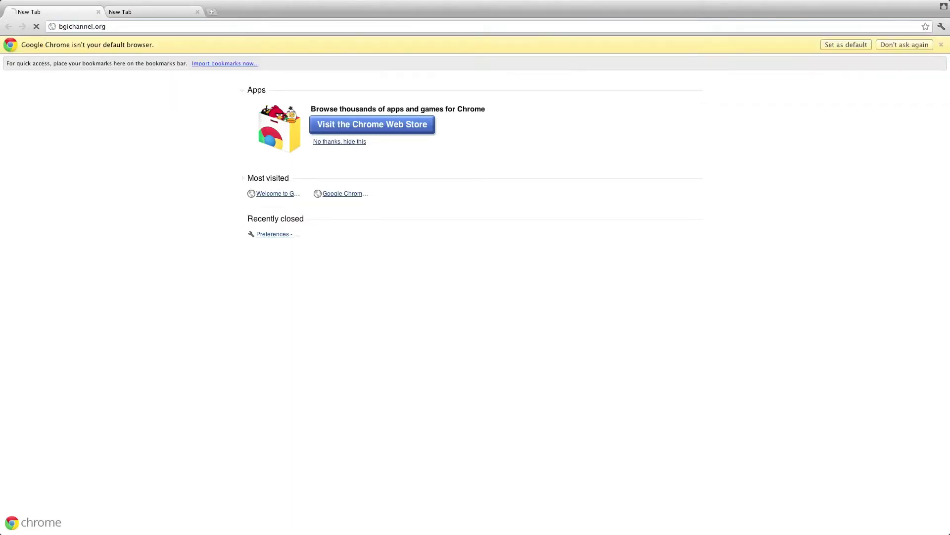
Step: Load calendar.google.com in the second tab
click(145, 10)
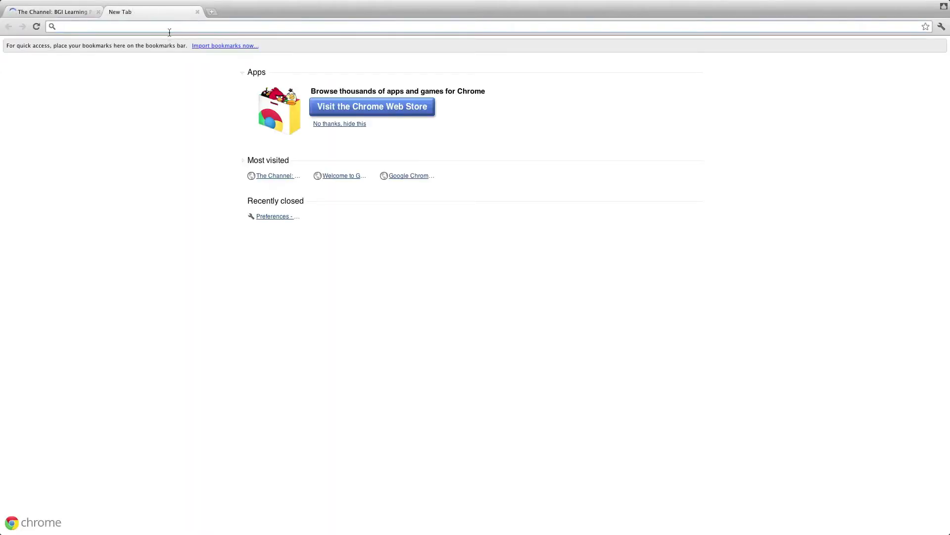
text(calenda)
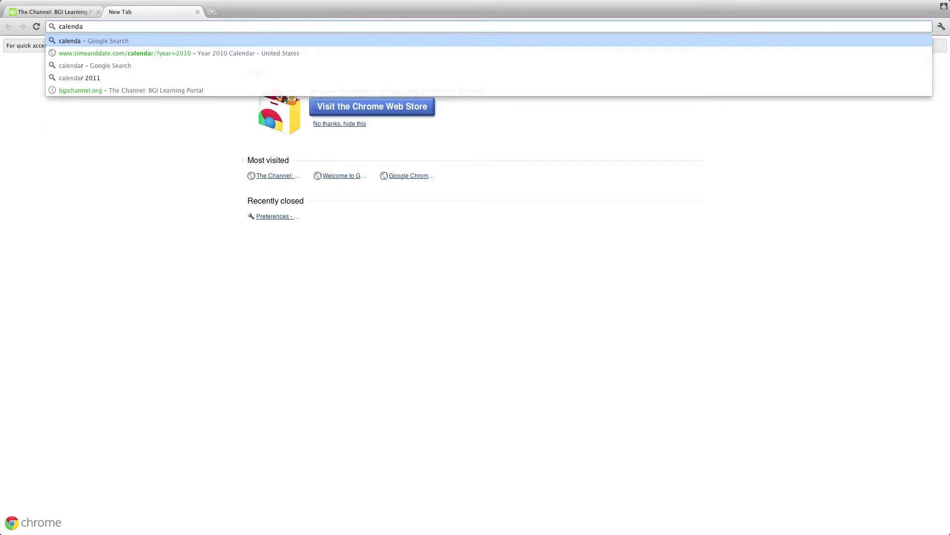
text(r.google.)
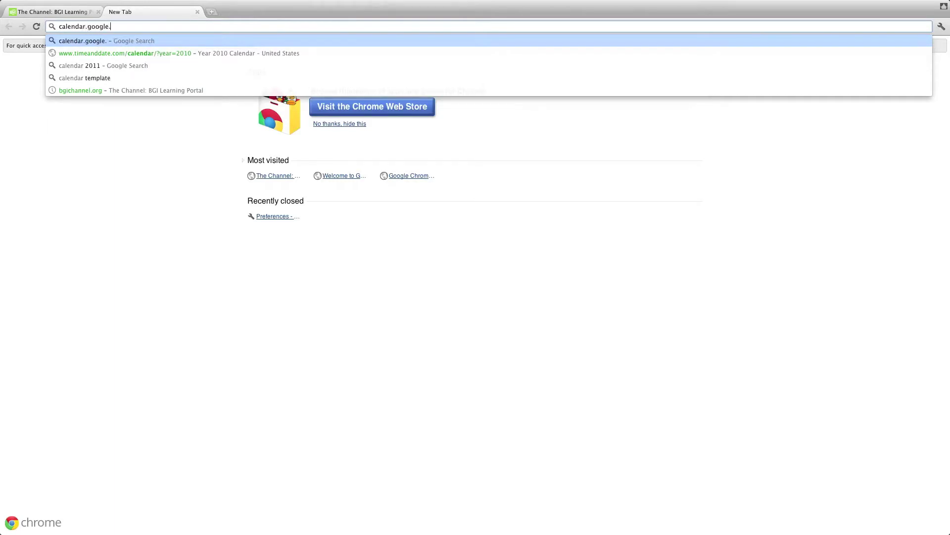
text(com)
key(Return)
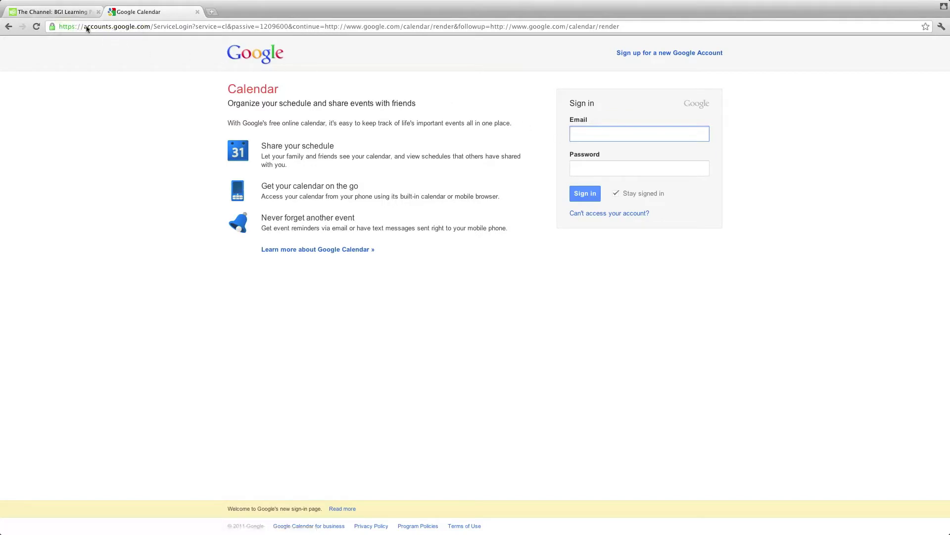
Step: Log in to the BGI Channel portal with the portal username and password
click(73, 12)
click(663, 55)
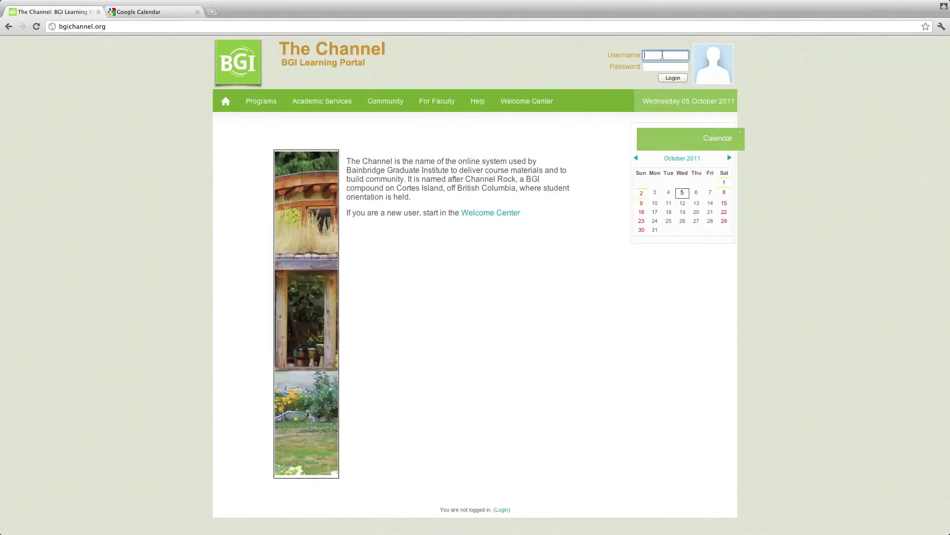
key(Tab)
text(********)
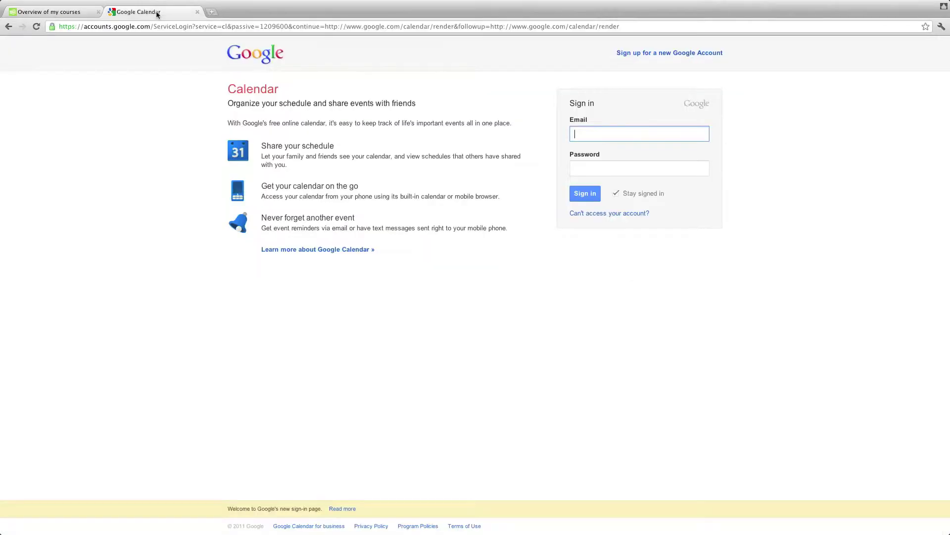
Step: Sign in to Google Calendar with the account e-mail and password
key(Tab)
text(••••••••)
key(Return)
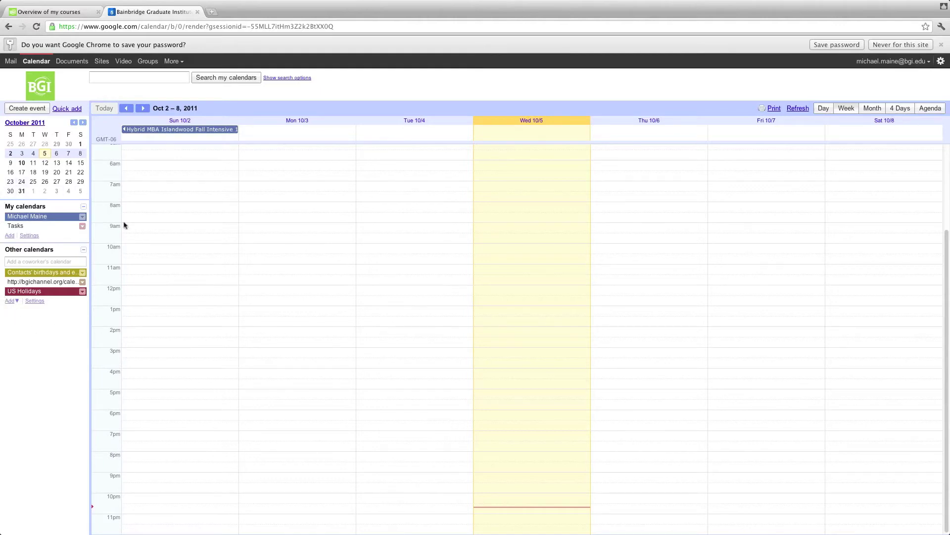
Step: Leave Tasks hidden, turn on US Holidays, and switch back to the BGI Channel tab
click(22, 225)
click(39, 225)
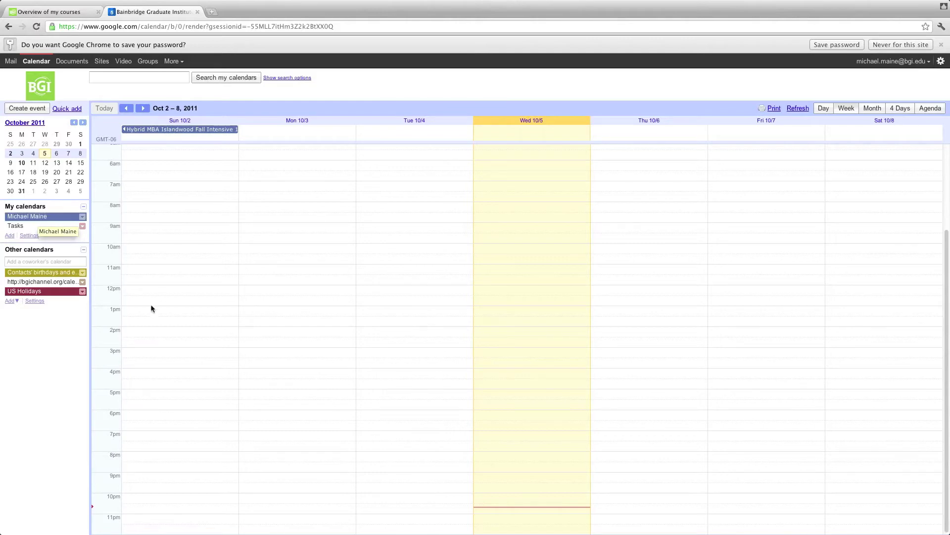
click(13, 292)
click(69, 14)
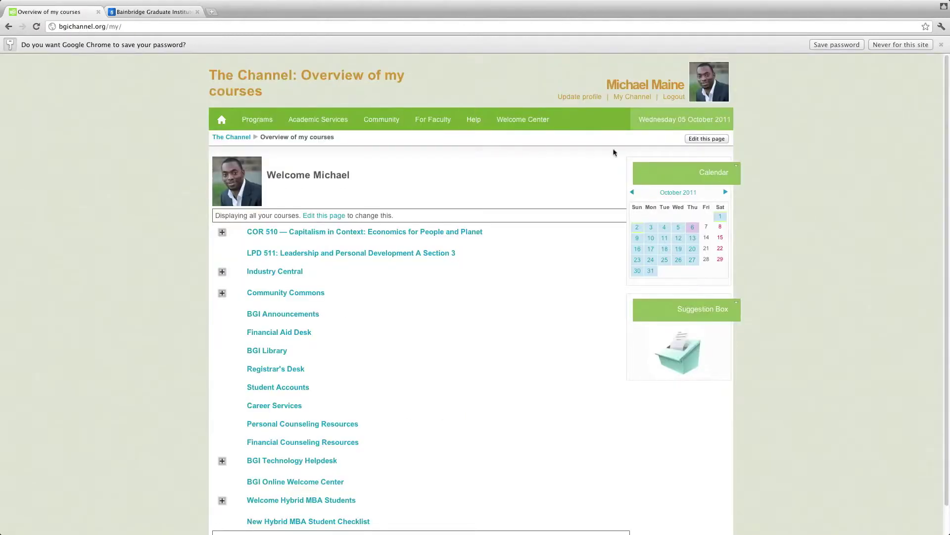
Step: Go to Community Commons via the Community menu, then follow BGI Common Room Links
mouse_move(381, 129)
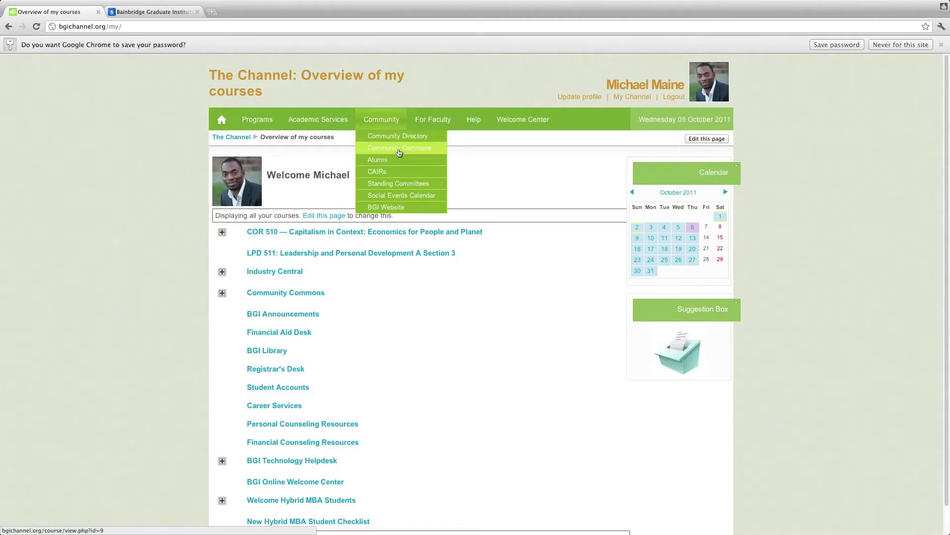
click(399, 150)
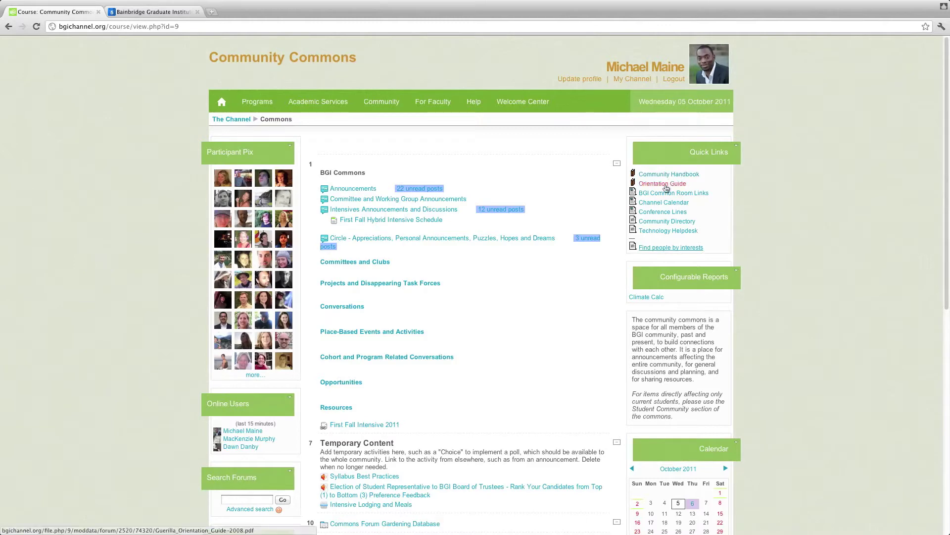
click(667, 193)
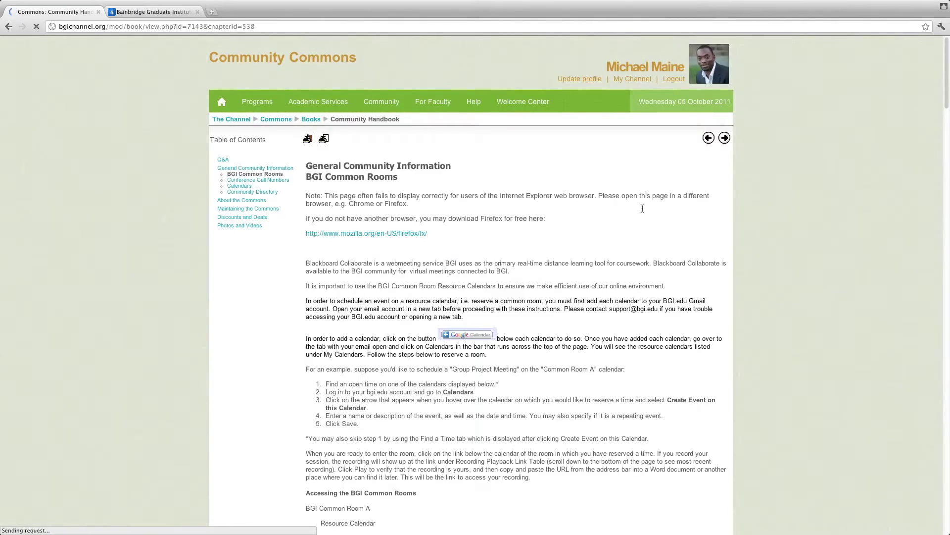
Step: Scroll through the room calendars and back to Common Room A's October 2011 calendar
scroll(709, 236, down, 2)
scroll(709, 235, down, 6)
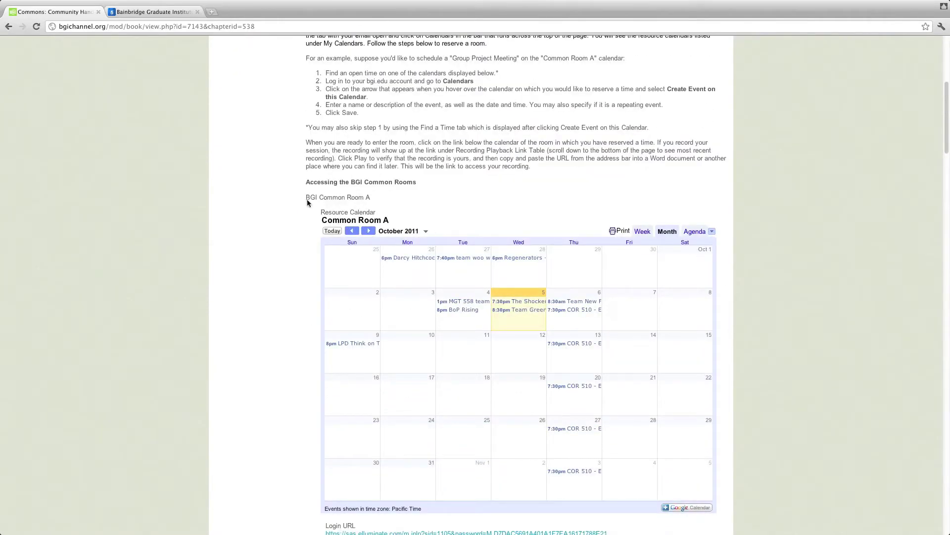
scroll(311, 232, down, 20)
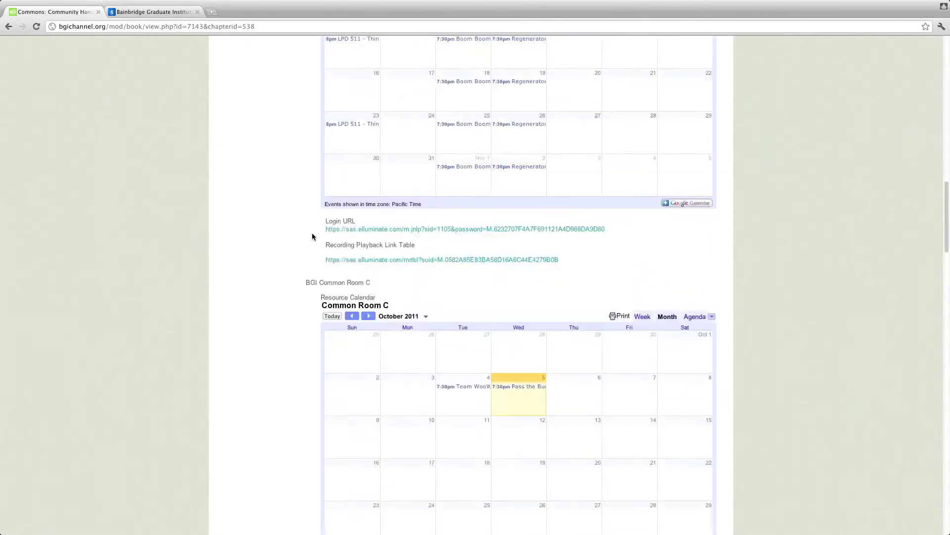
scroll(312, 236, down, 11)
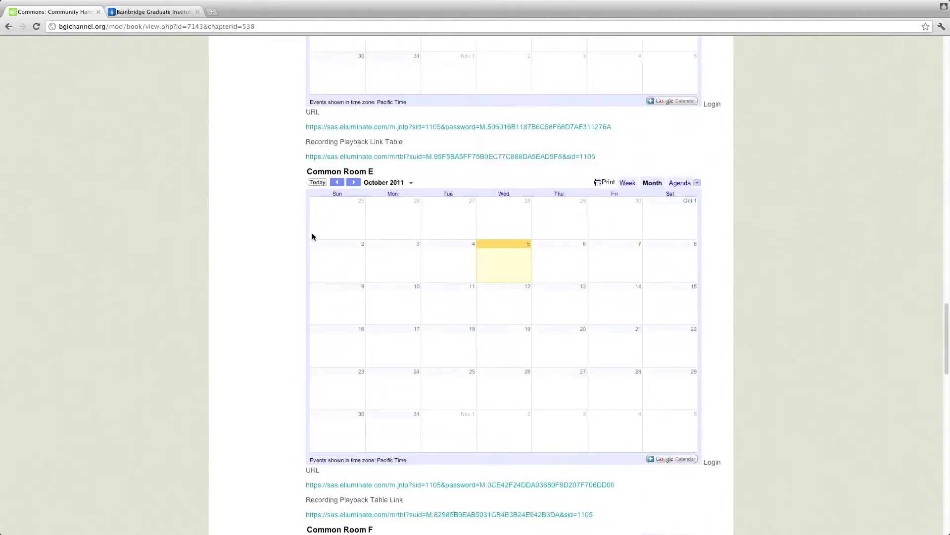
scroll(312, 236, up, 3)
scroll(312, 236, down, 4)
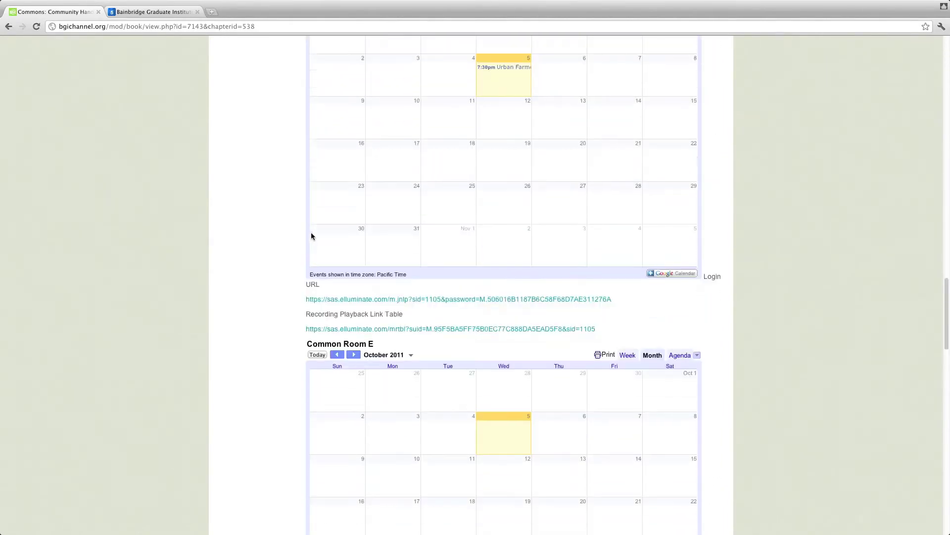
scroll(312, 236, down, 20)
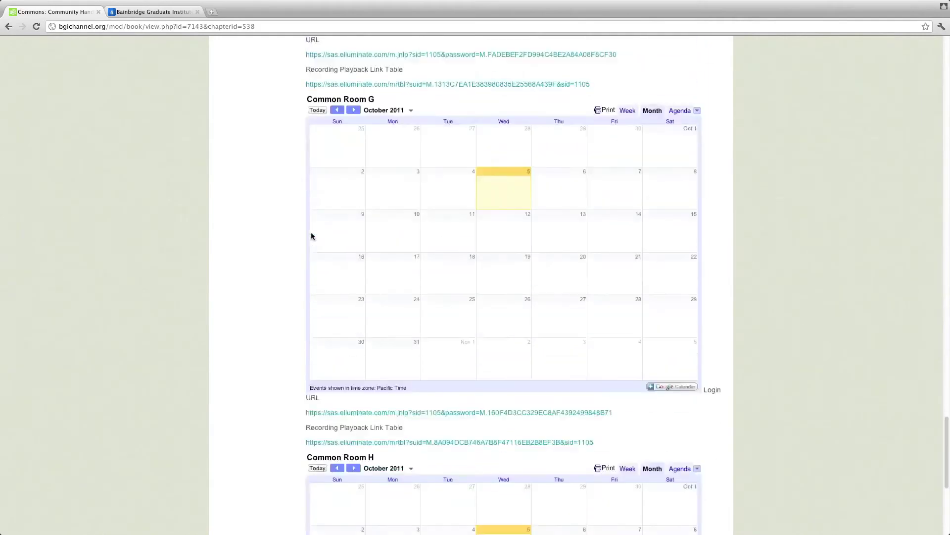
scroll(311, 235, down, 1)
scroll(311, 234, up, 3)
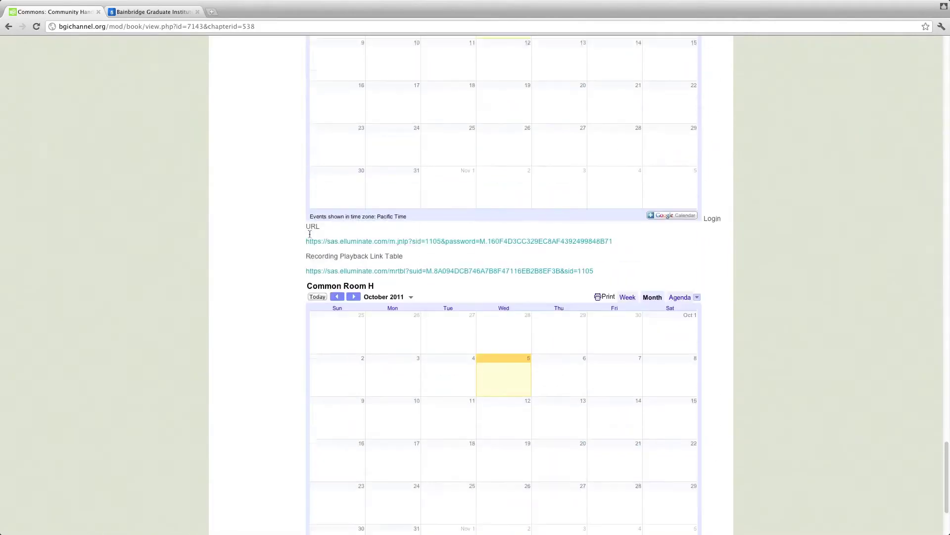
scroll(310, 234, down, 3)
scroll(309, 234, up, 20)
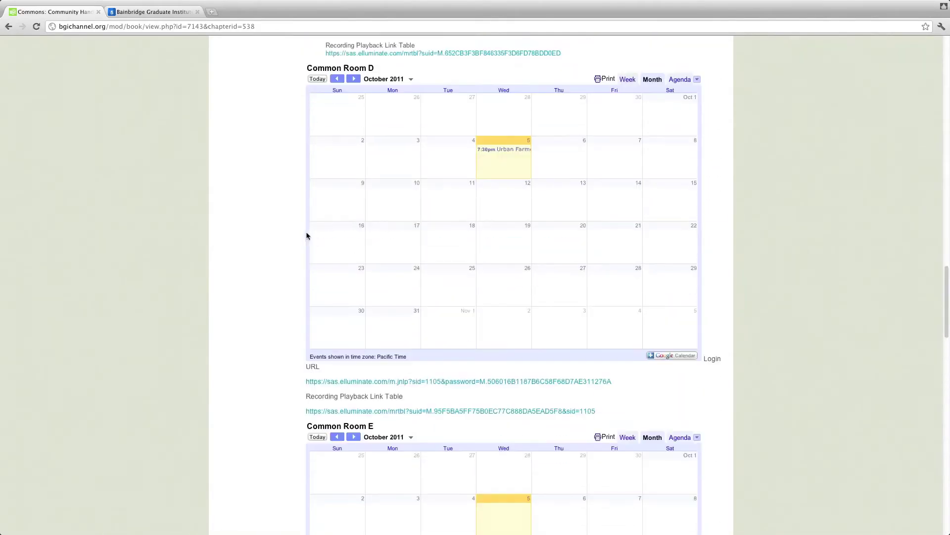
scroll(303, 231, up, 20)
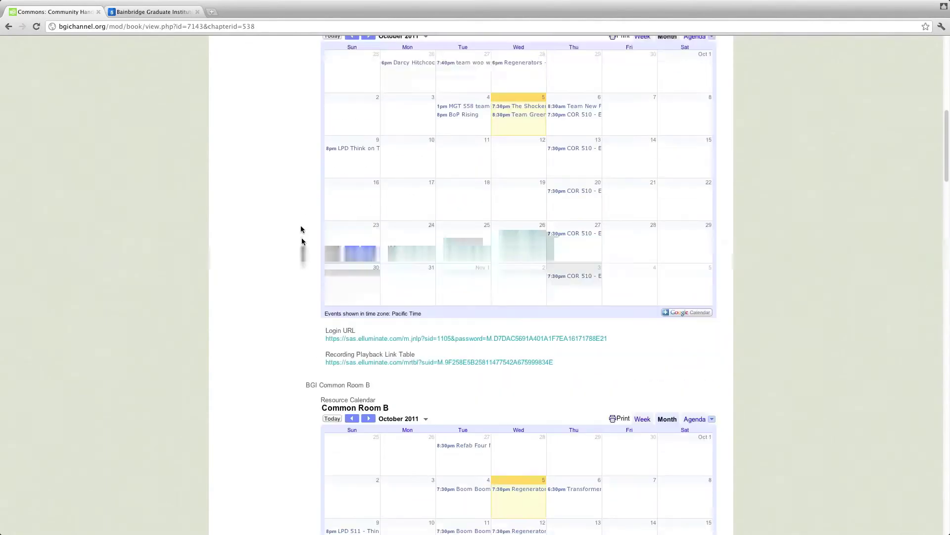
scroll(301, 229, down, 3)
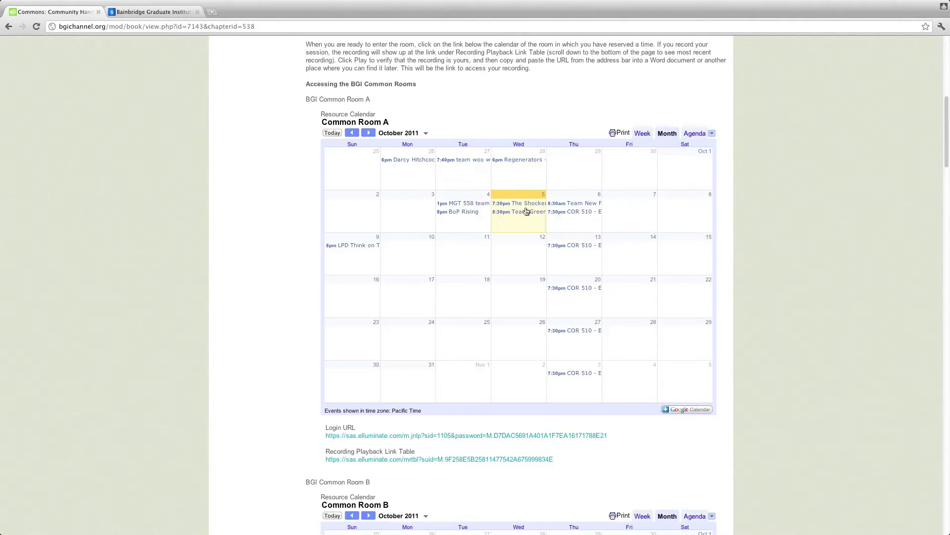
scroll(526, 212, down, 5)
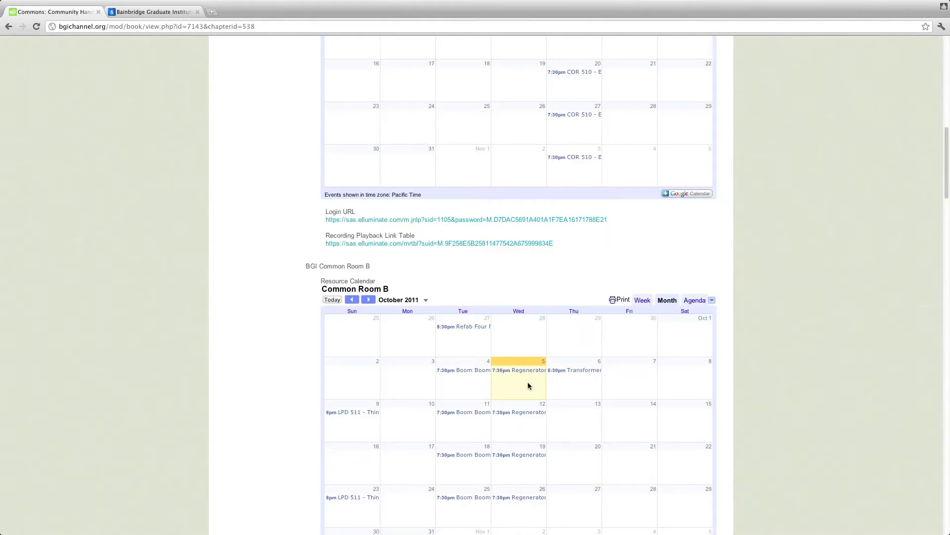
scroll(527, 381, up, 6)
scroll(513, 353, down, 1)
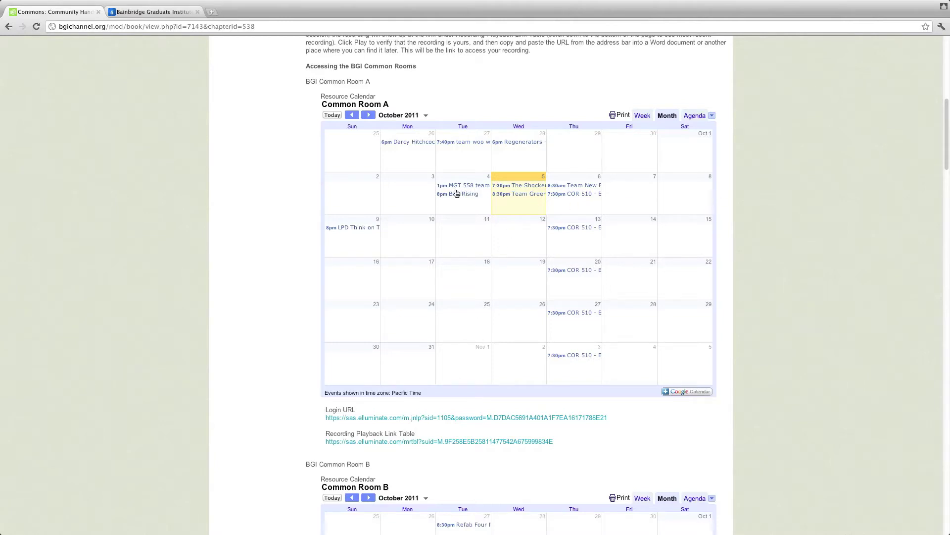
scroll(424, 151, up, 2)
scroll(619, 159, down, 1)
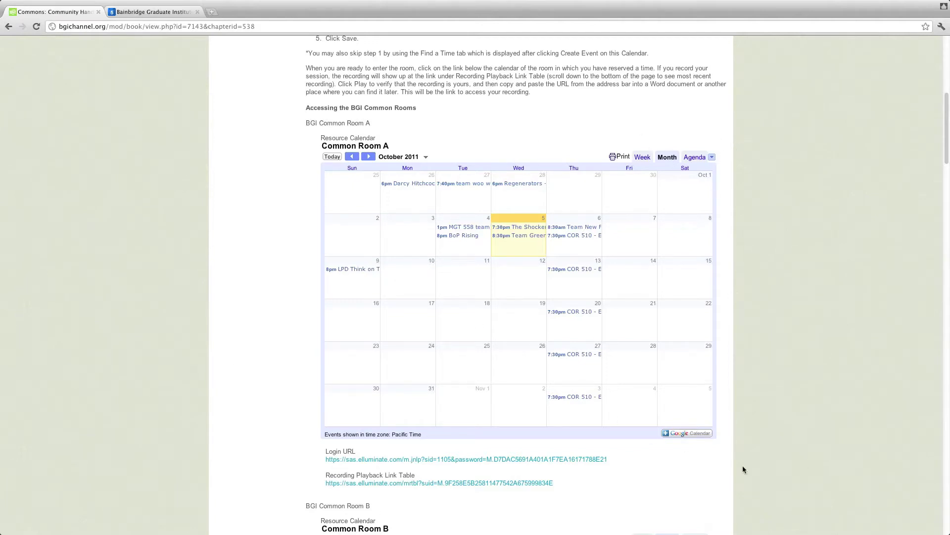
scroll(723, 396, down, 5)
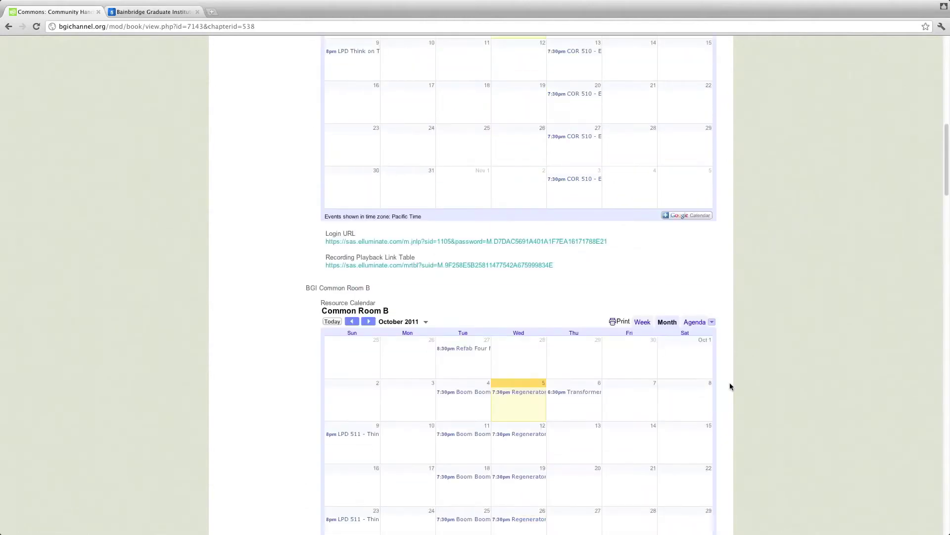
scroll(731, 383, up, 1)
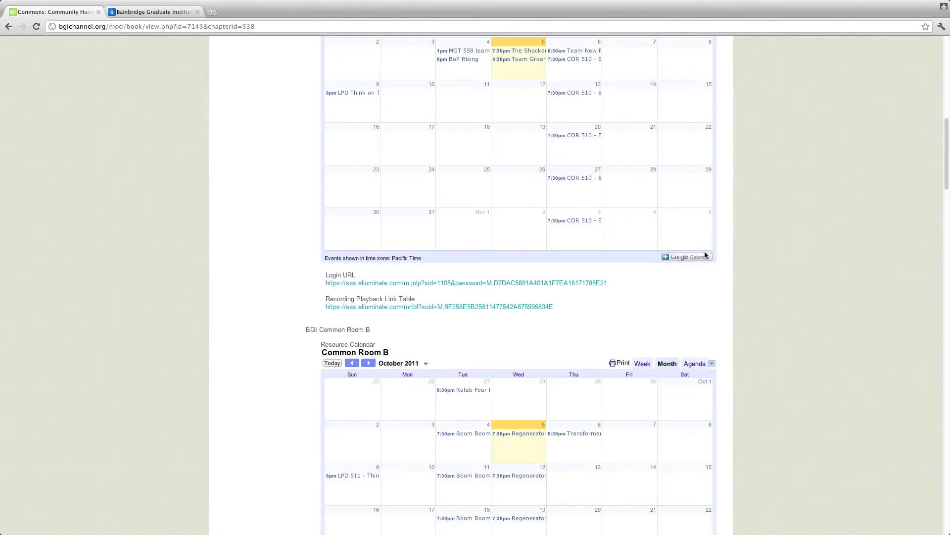
Step: Add the Common Room A calendar and toggle its bookings off and on to verify them
click(688, 258)
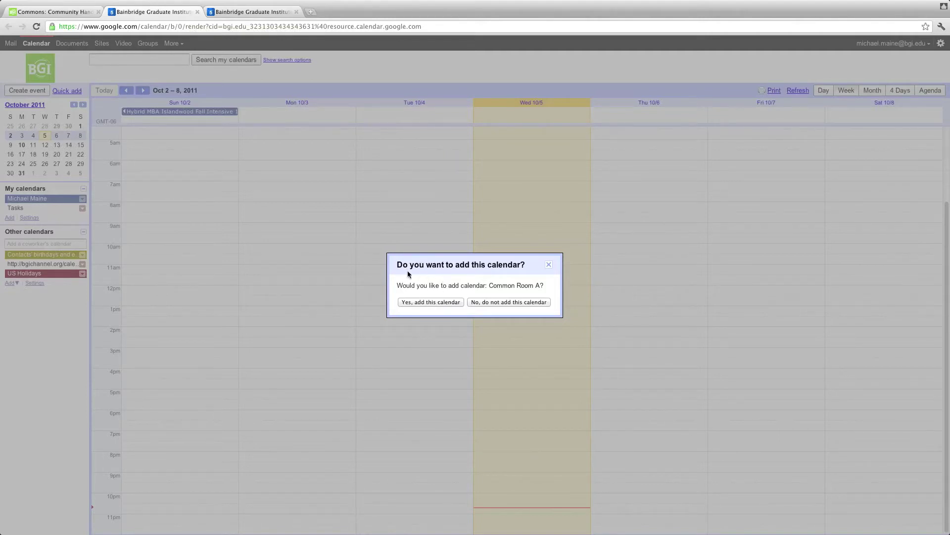
click(426, 302)
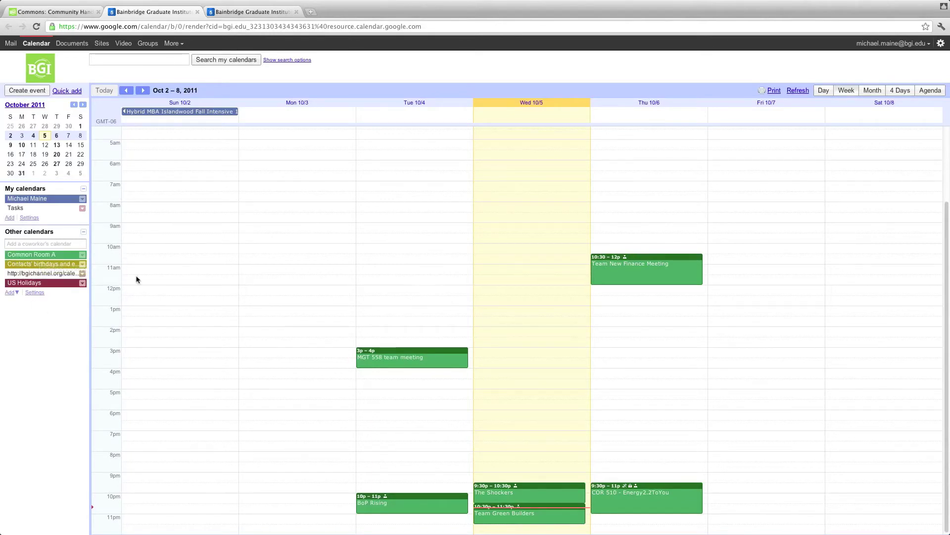
click(60, 254)
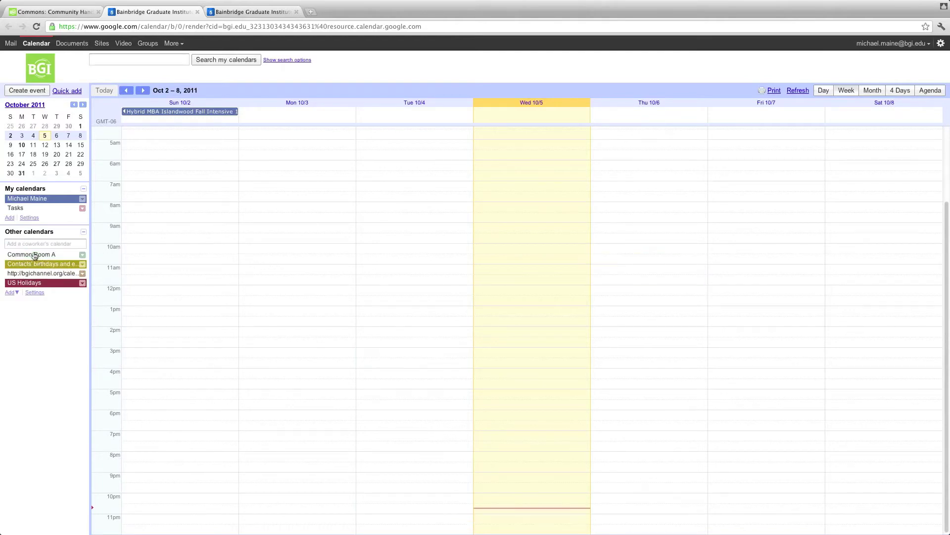
click(34, 256)
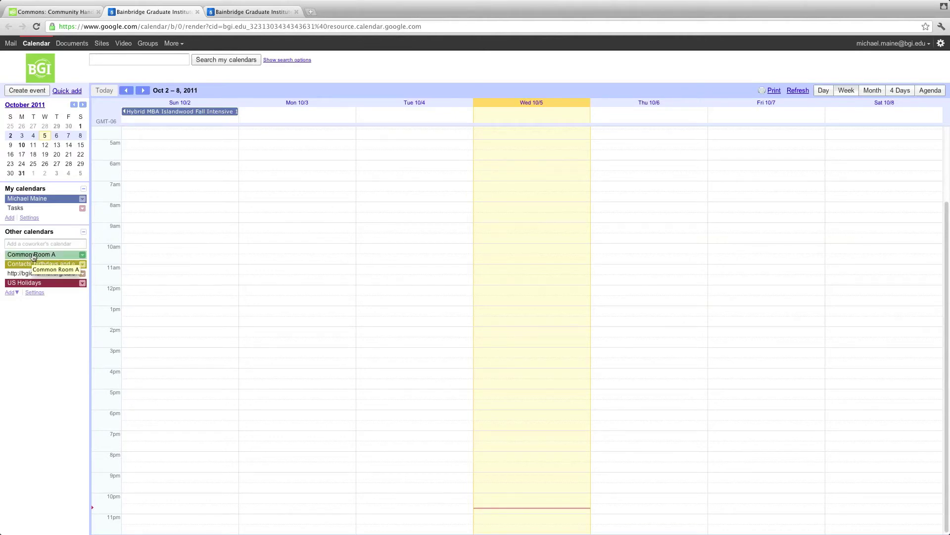
click(33, 256)
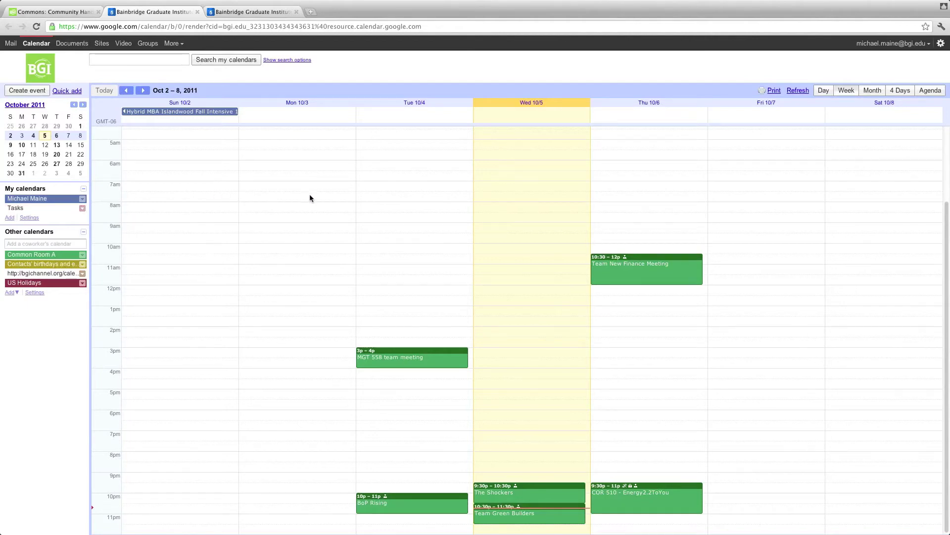
click(40, 256)
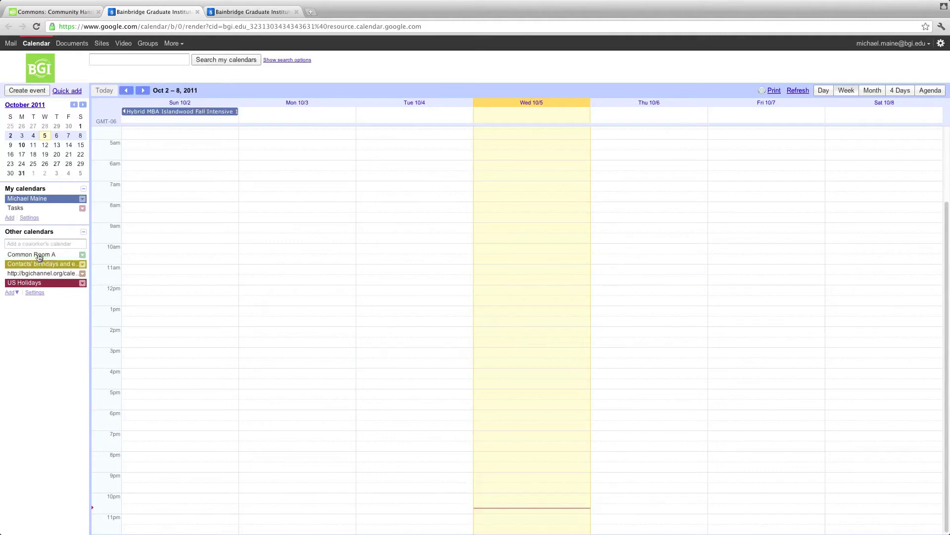
click(39, 257)
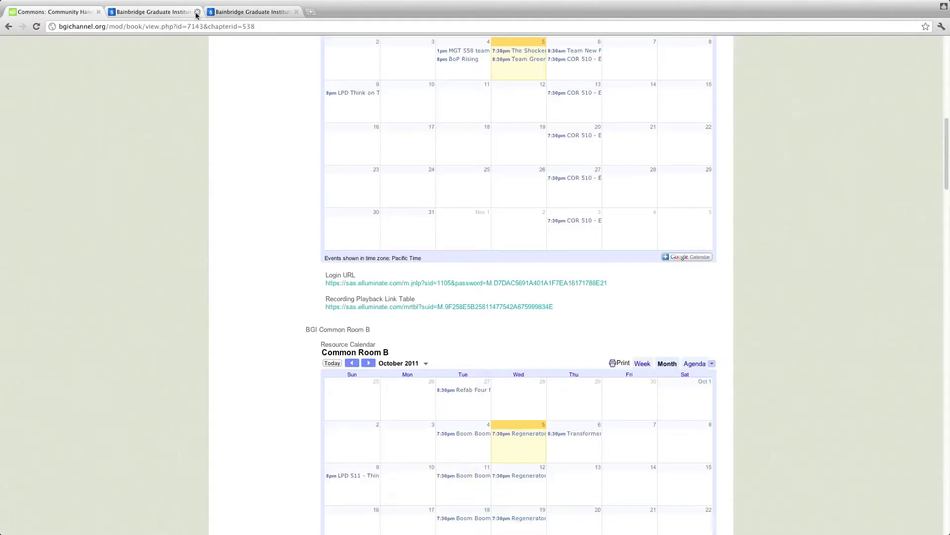
Step: Add the Common Room B and C calendars to Google Calendar
click(197, 12)
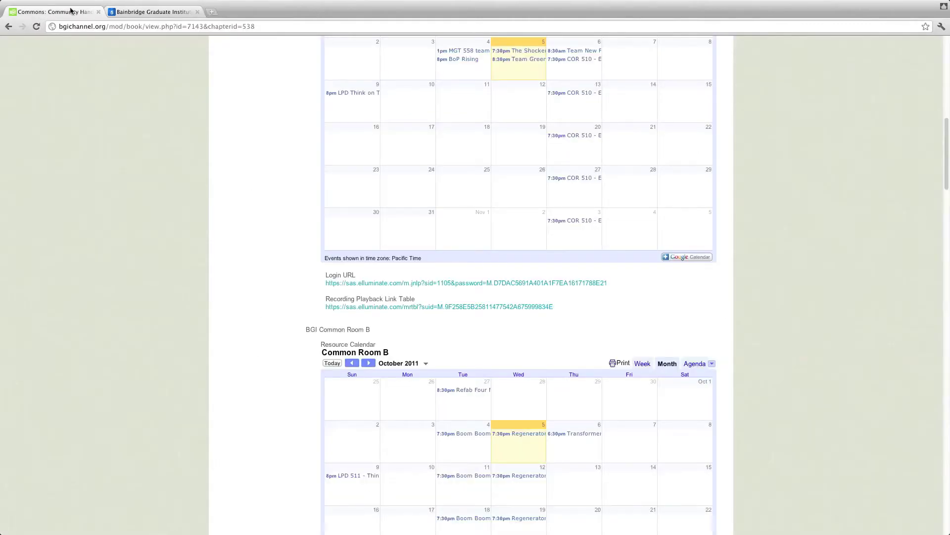
click(197, 13)
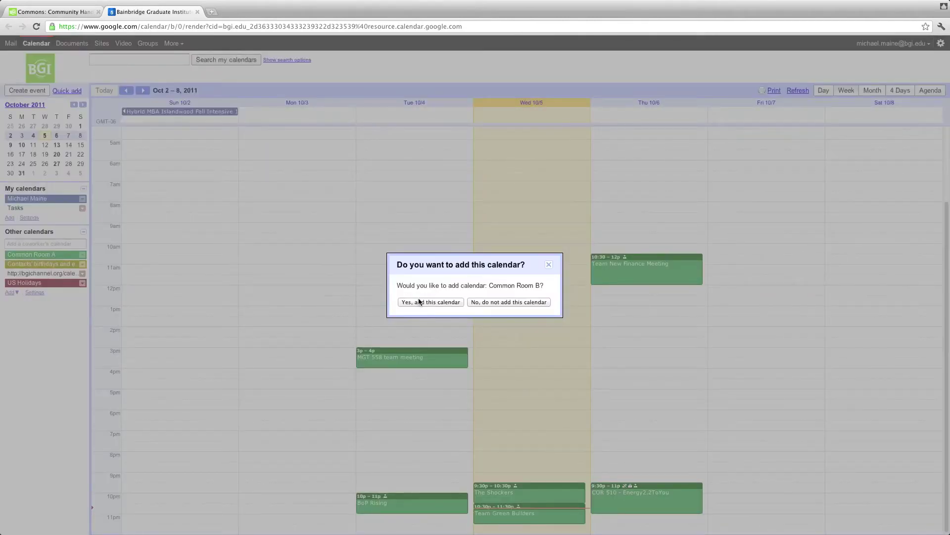
click(421, 303)
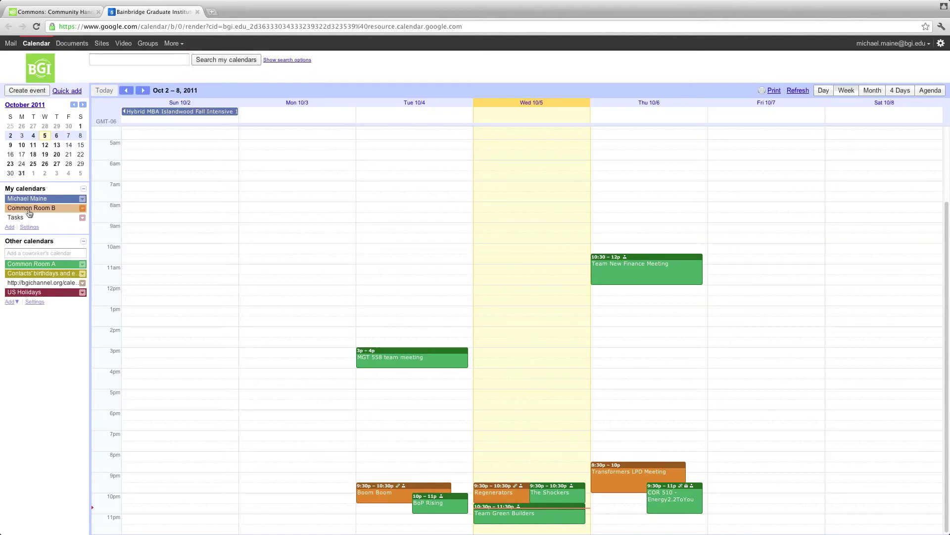
click(197, 11)
scroll(797, 324, down, 8)
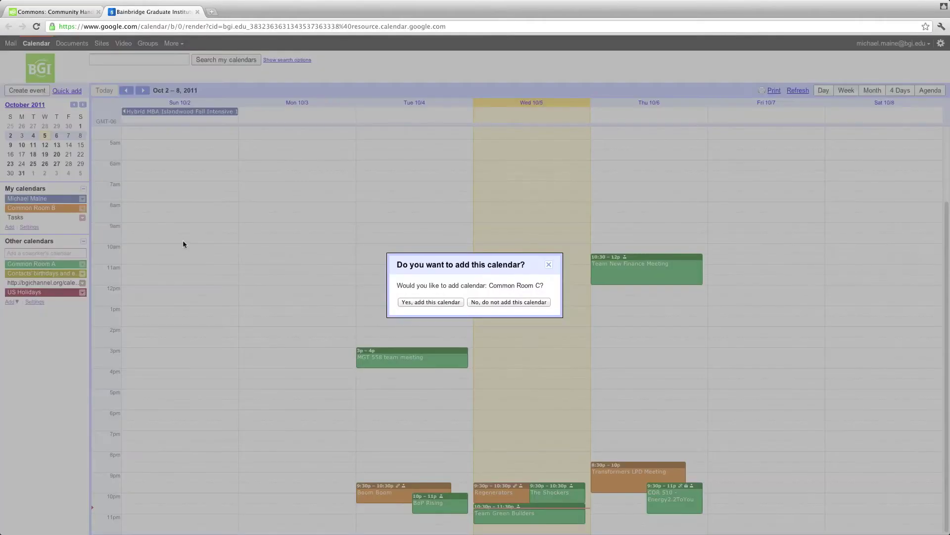
click(430, 302)
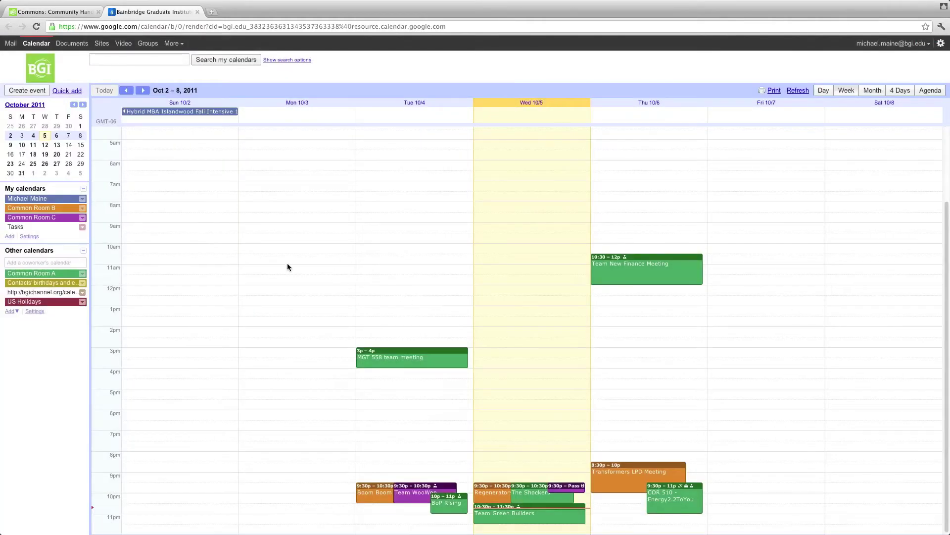
Step: Add the Common Room D and E calendars
click(197, 11)
scroll(549, 444, down, 4)
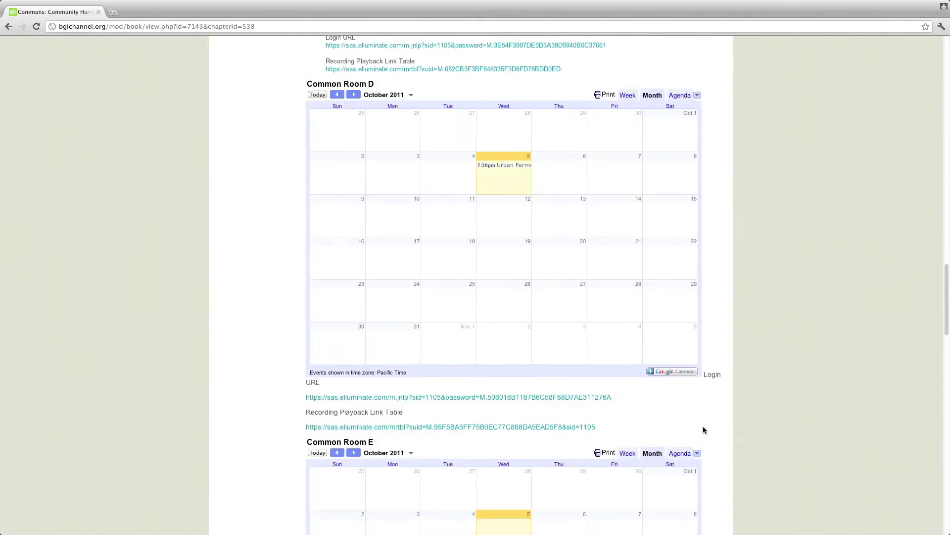
click(674, 371)
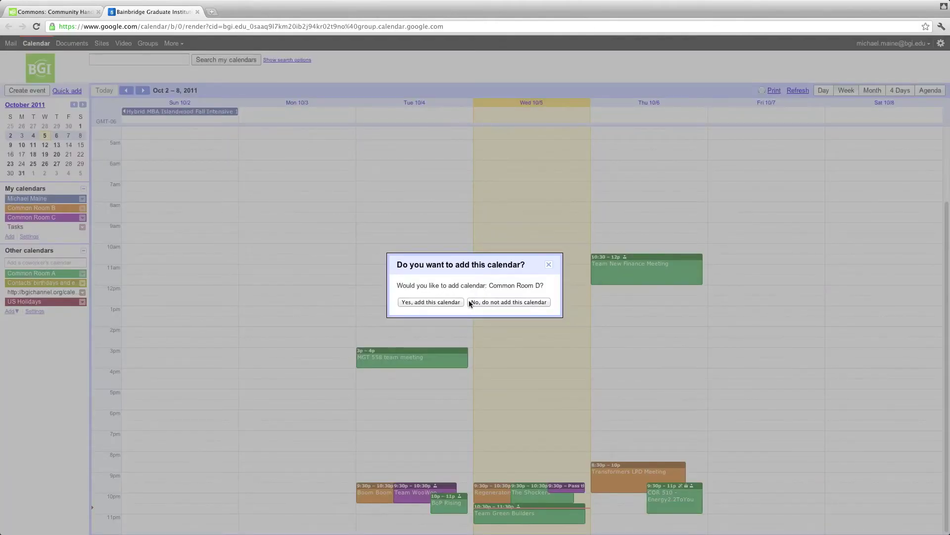
click(430, 302)
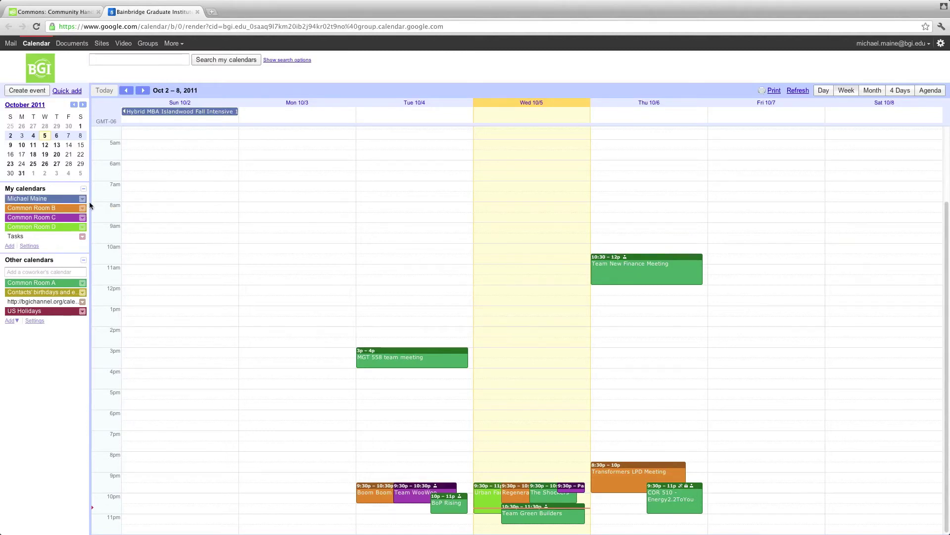
click(200, 13)
scroll(679, 278, down, 3)
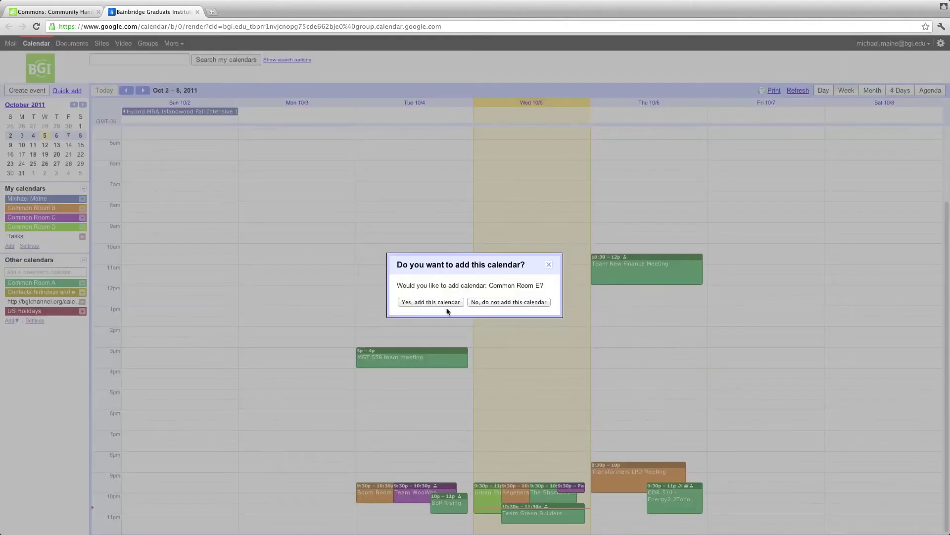
click(425, 302)
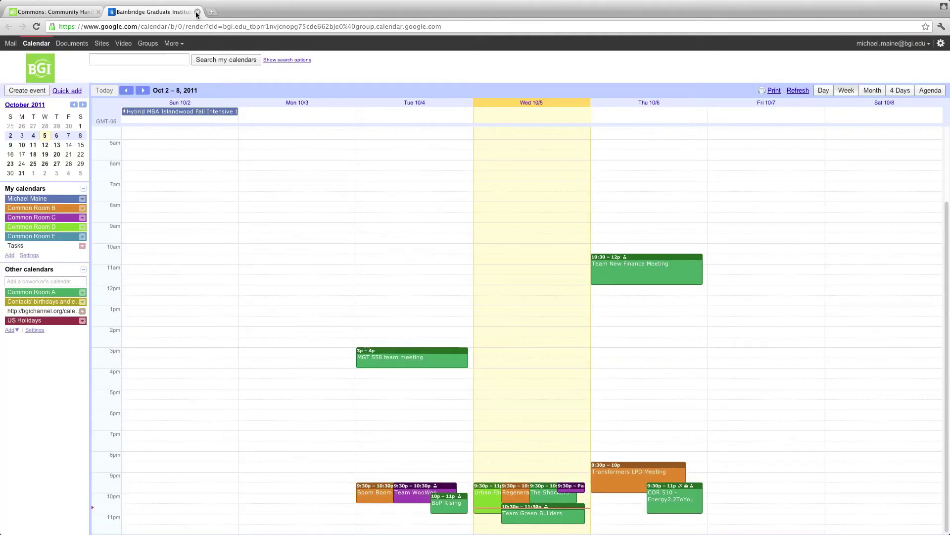
Step: Add the Common Room F, G and H calendars
click(196, 11)
scroll(710, 434, down, 5)
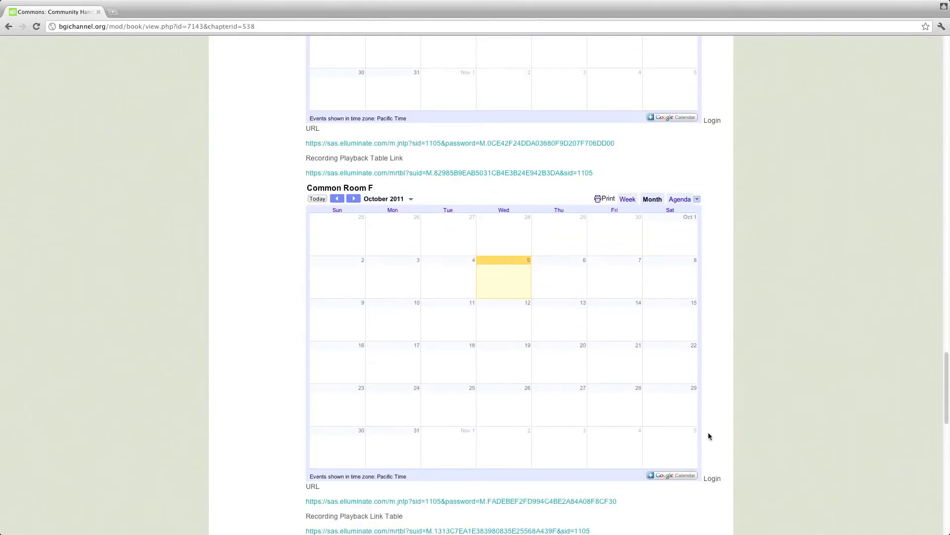
click(674, 338)
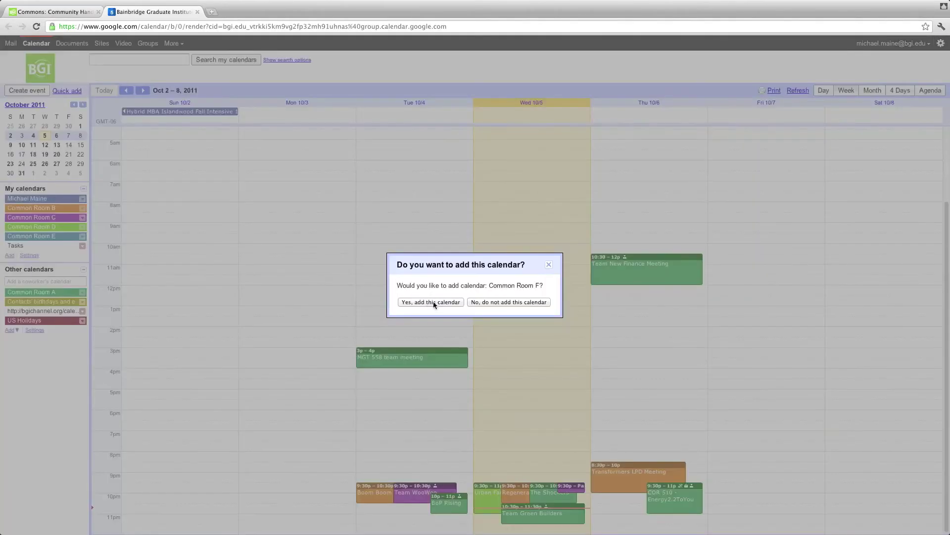
click(431, 302)
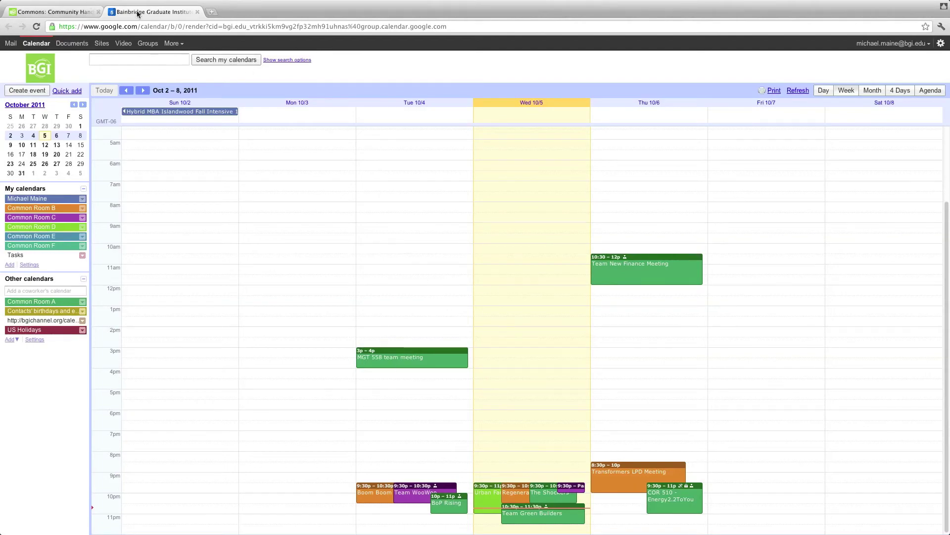
click(69, 12)
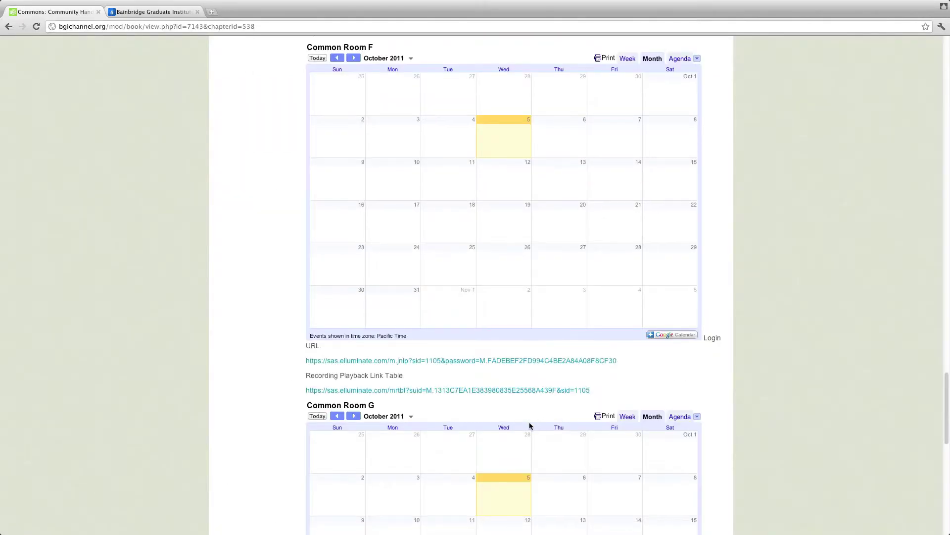
scroll(714, 420, down, 5)
click(686, 438)
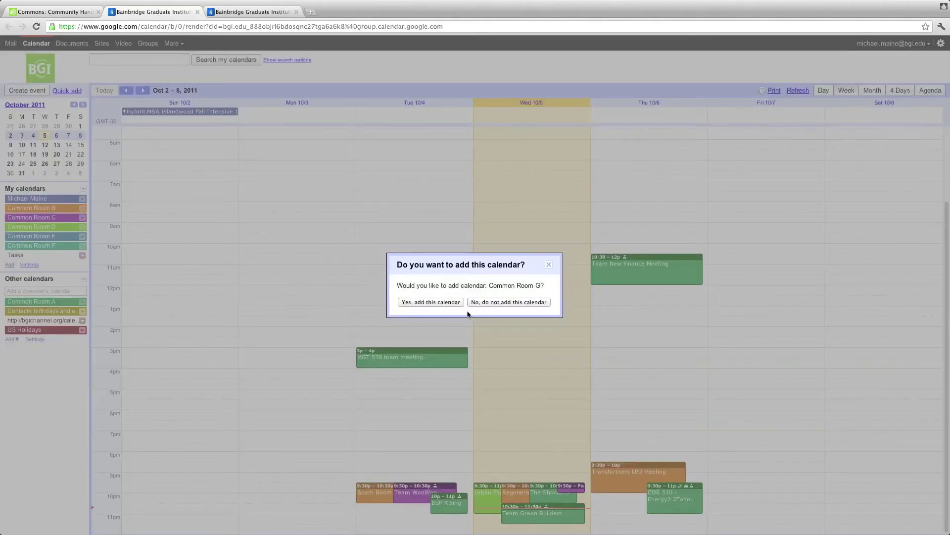
click(454, 302)
click(29, 11)
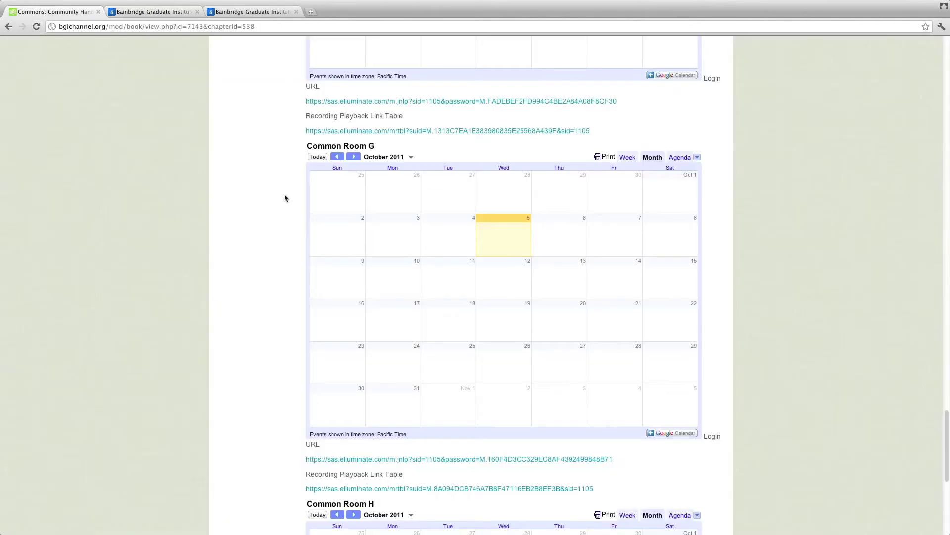
scroll(284, 193, down, 7)
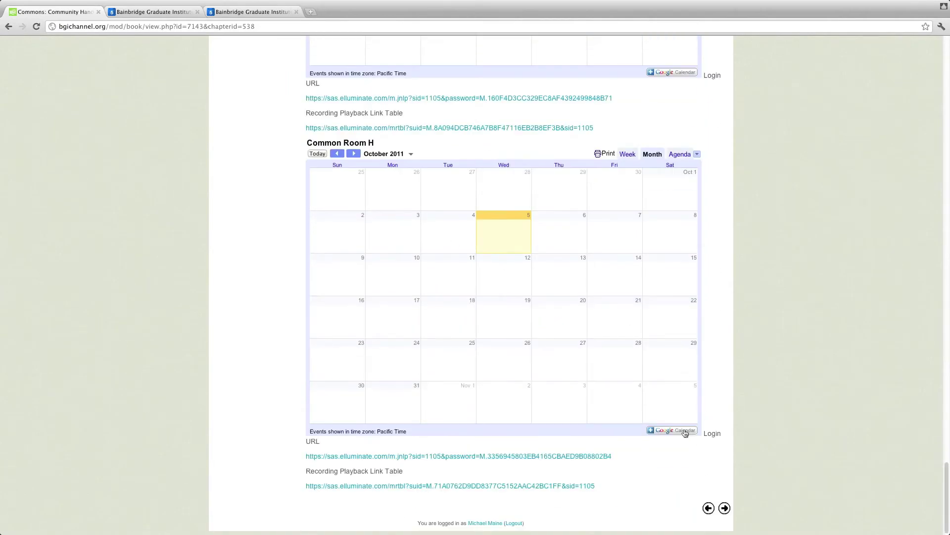
click(683, 431)
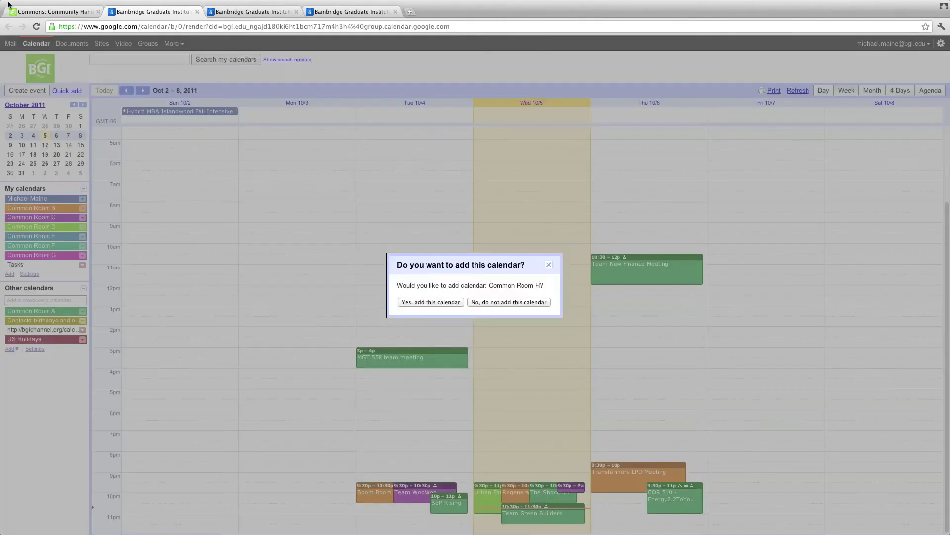
click(440, 302)
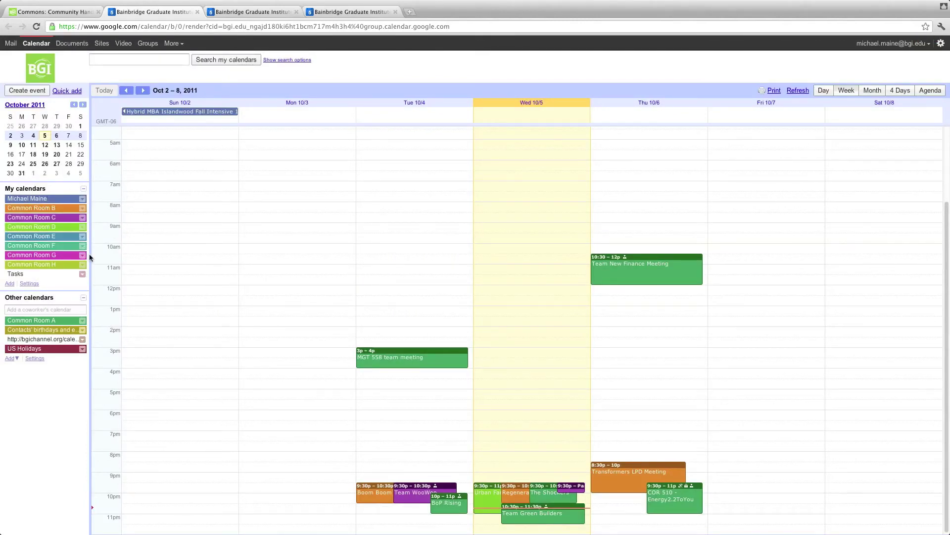
Step: Toggle Common Room E and Common Room C off and back on to check their bookings
click(30, 236)
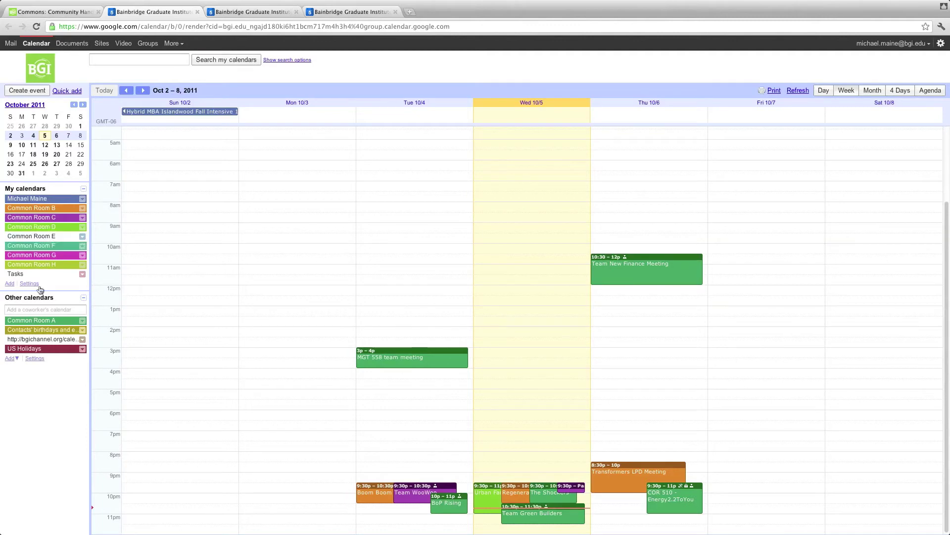
click(37, 236)
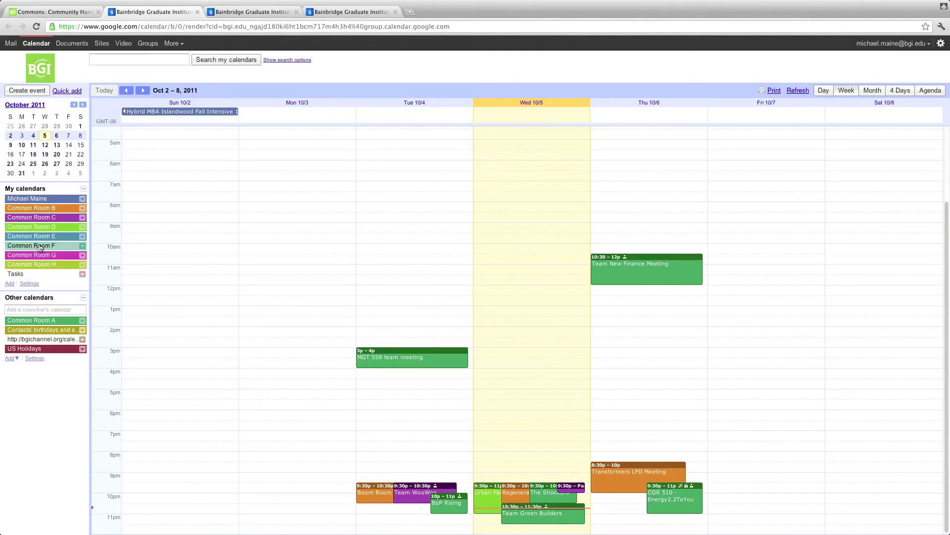
click(34, 217)
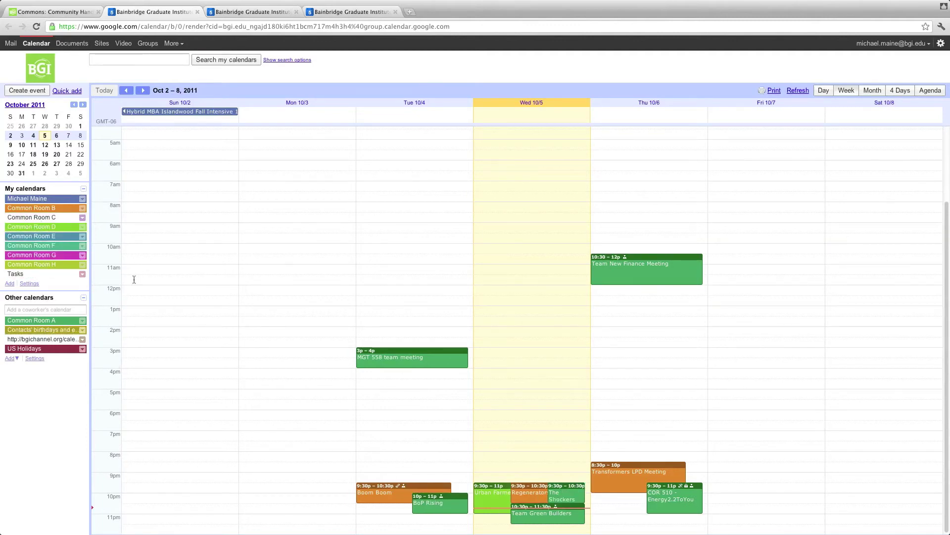
click(35, 218)
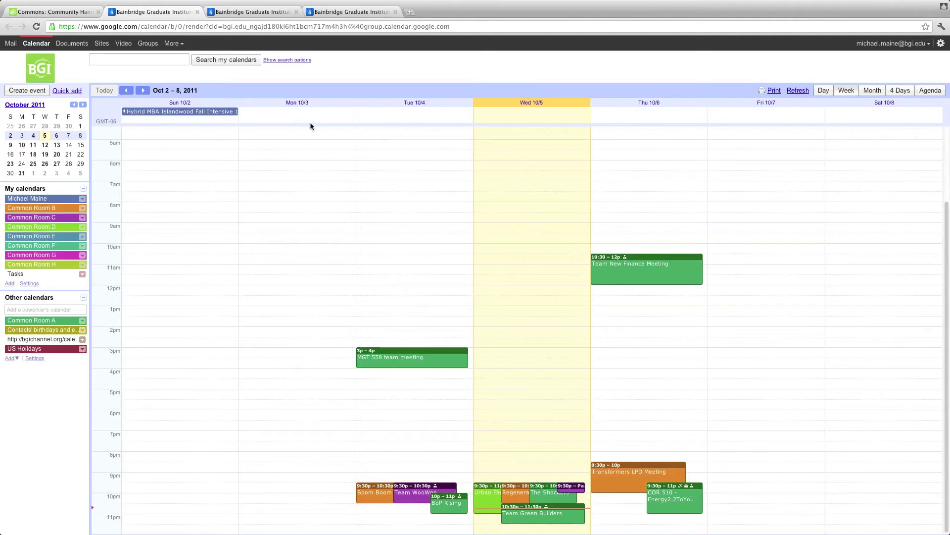
Step: Close the two duplicate Google Calendar tabs
click(340, 11)
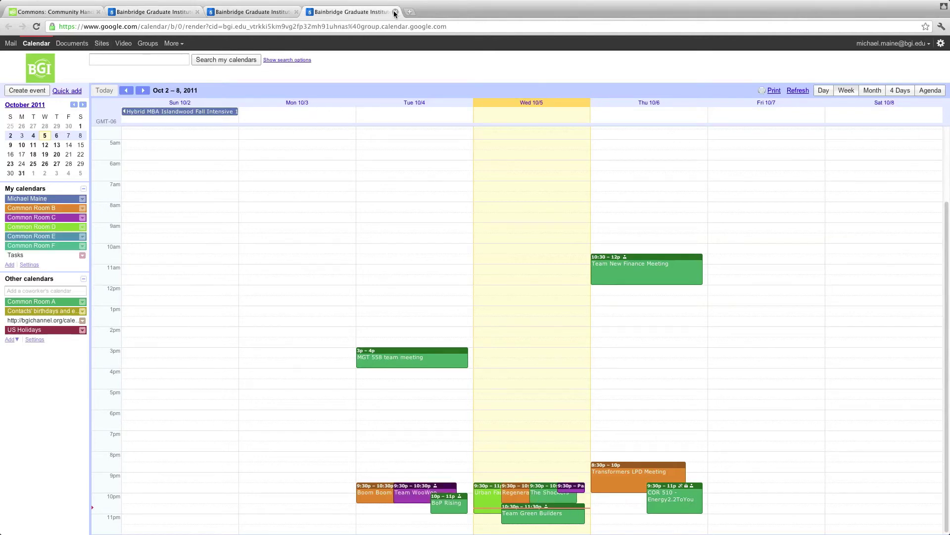
click(395, 11)
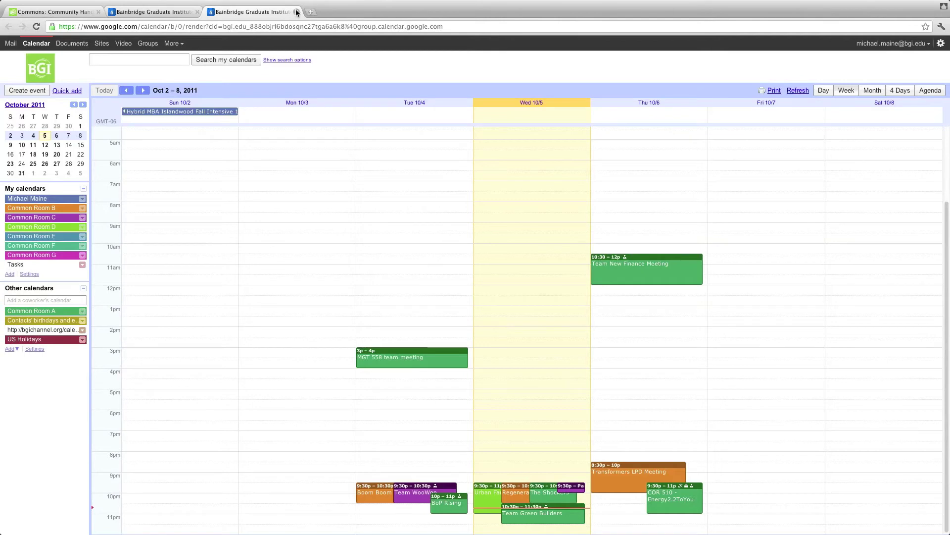
click(296, 12)
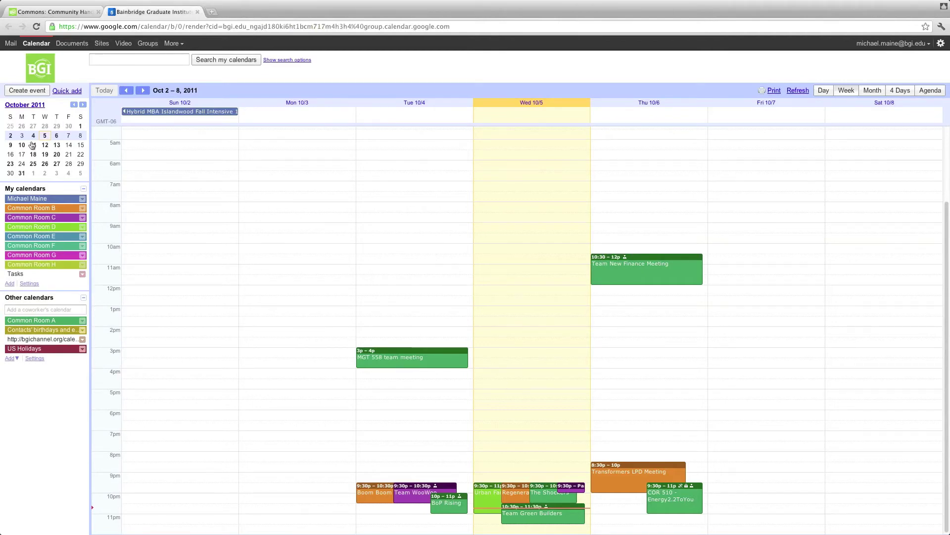
Step: Move the calendar forward from Oct 2 – 8 to Oct 9 – 15, 2011
scroll(458, 300, down, 1)
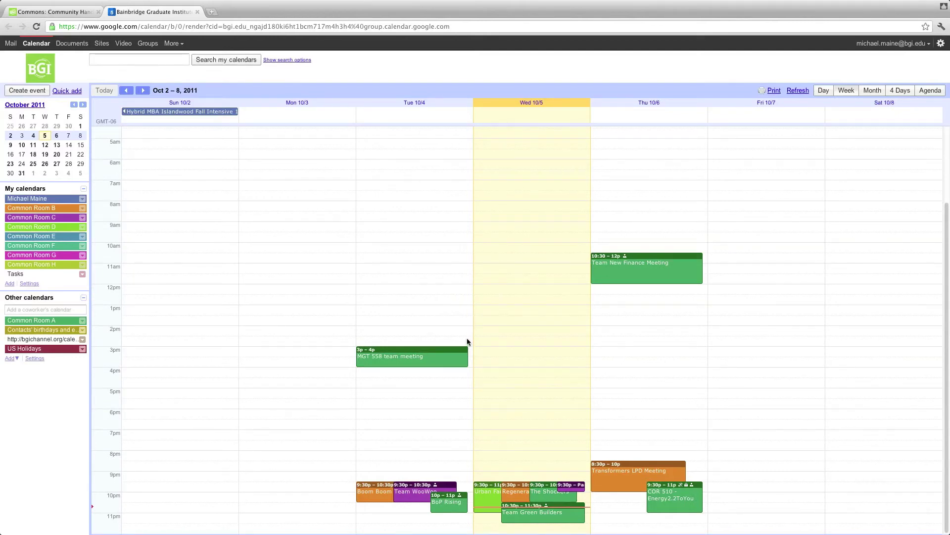
scroll(465, 337, up, 2)
scroll(464, 336, down, 2)
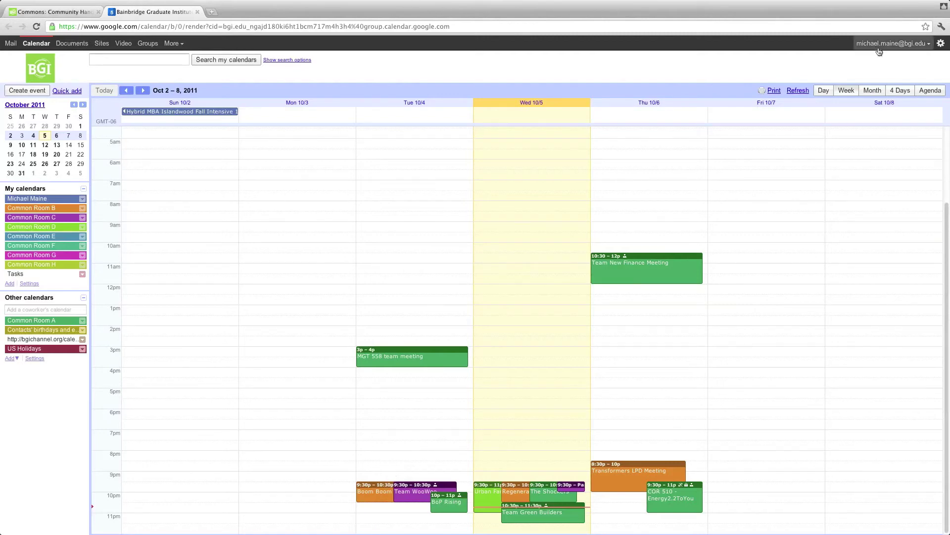
click(142, 91)
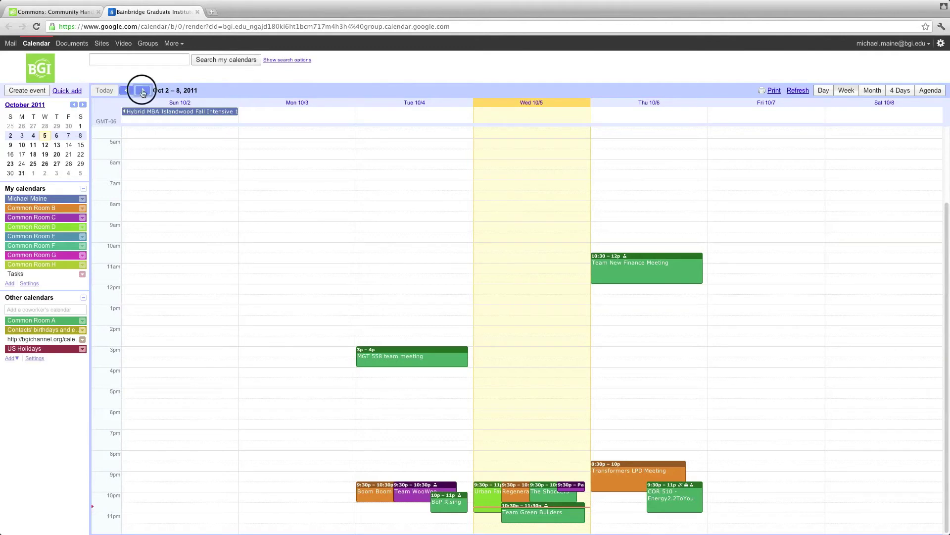
Step: Create 'BoP Rising Meeting' on Common Room B, Tue Oct 11 8–9pm, and open its details
click(374, 457)
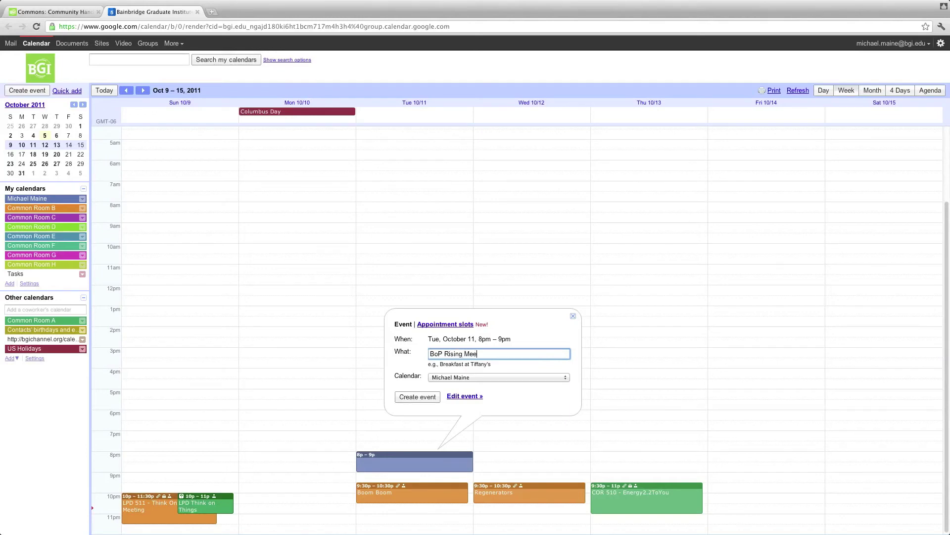
text(ting)
click(475, 379)
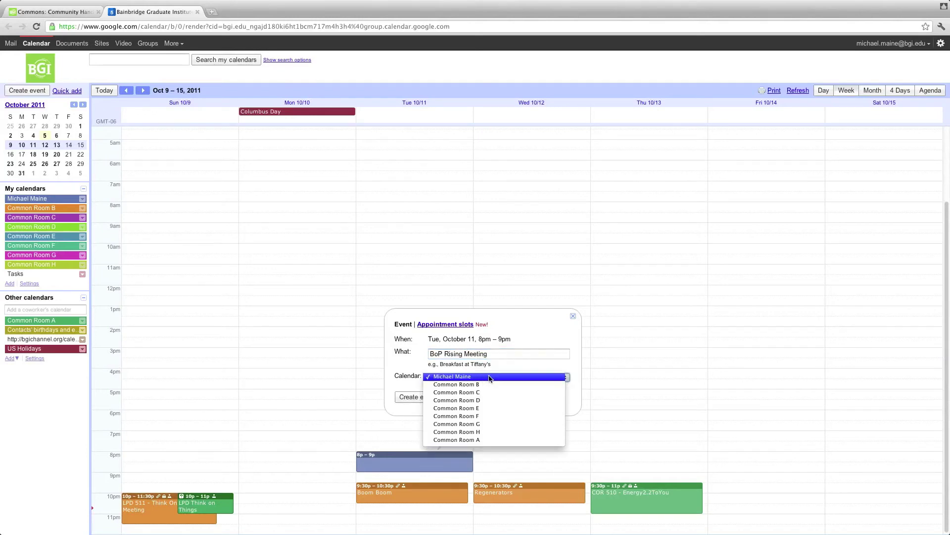
click(568, 375)
click(571, 363)
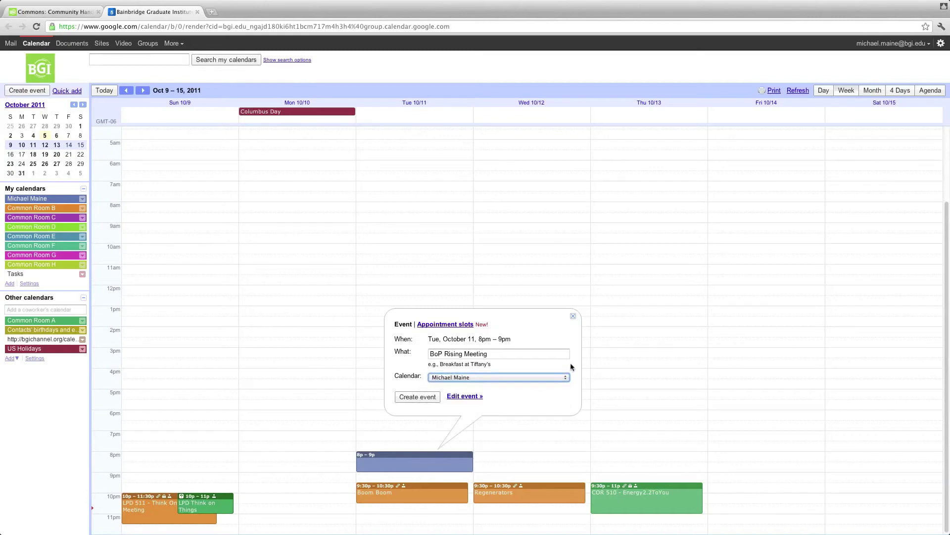
click(556, 378)
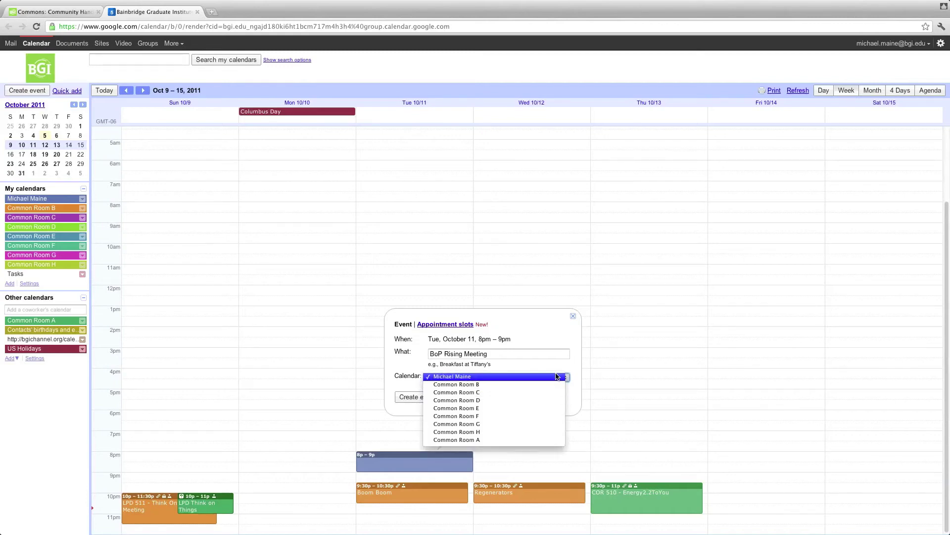
click(569, 368)
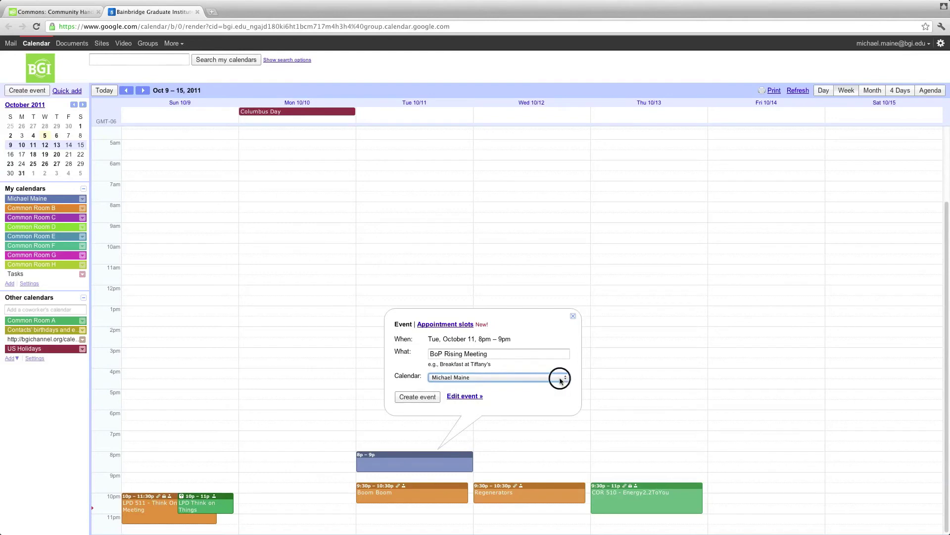
click(560, 378)
click(500, 392)
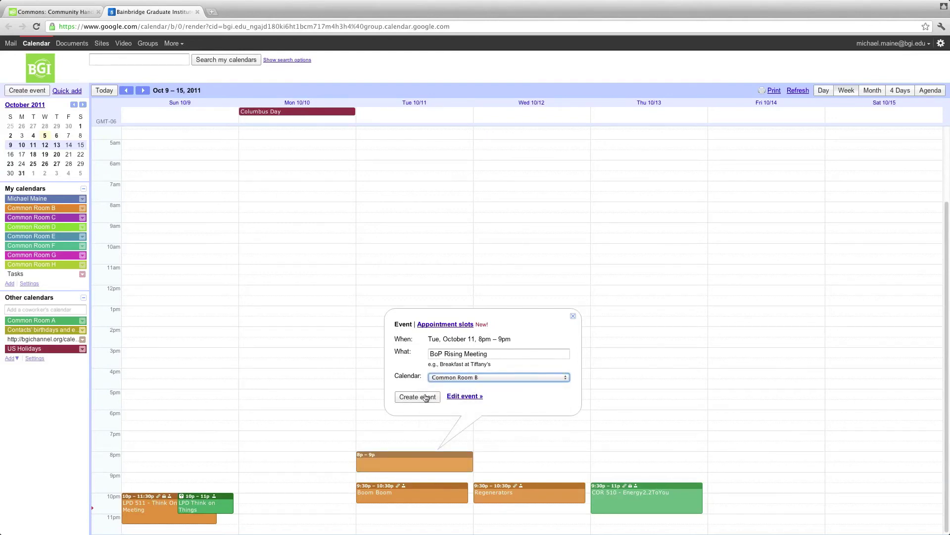
click(426, 397)
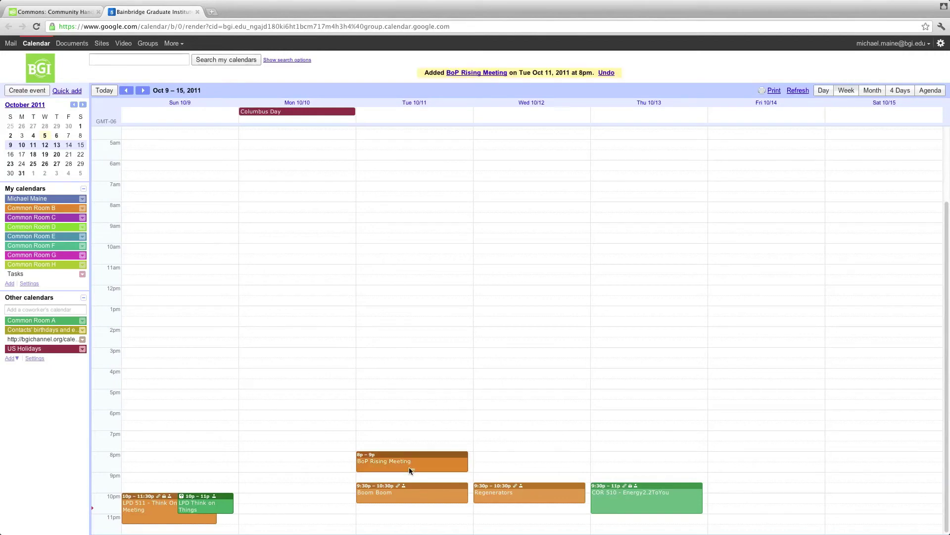
click(402, 463)
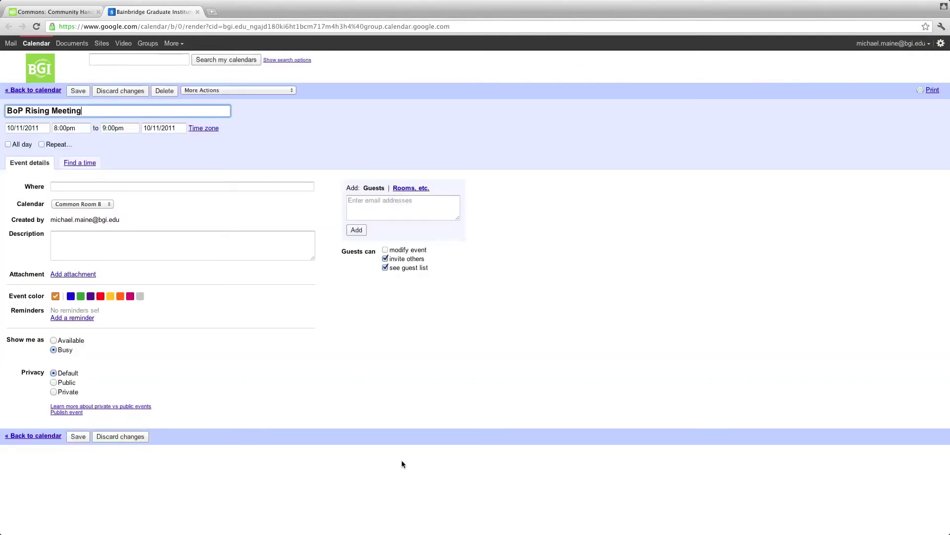
Step: Enter 'Meeting for project group' as the BoP Rising Meeting description
click(227, 187)
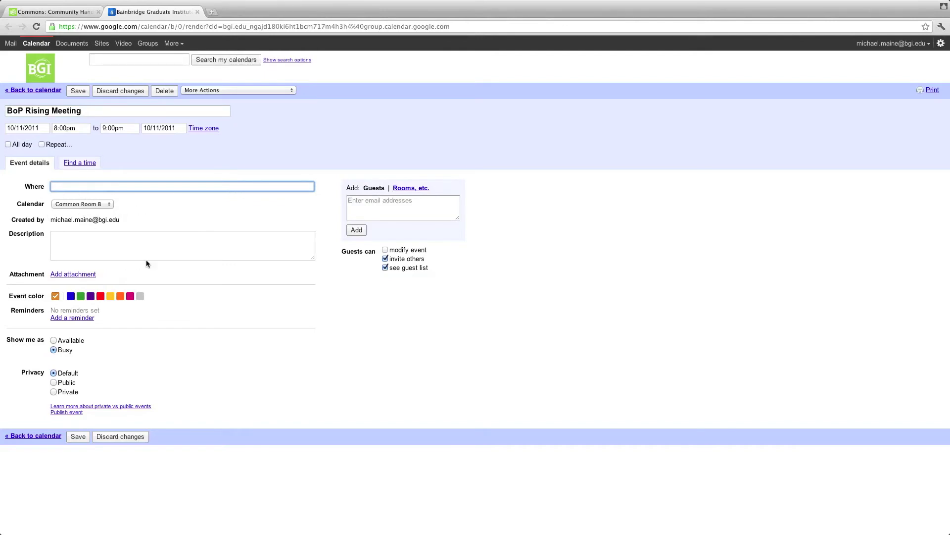
click(101, 244)
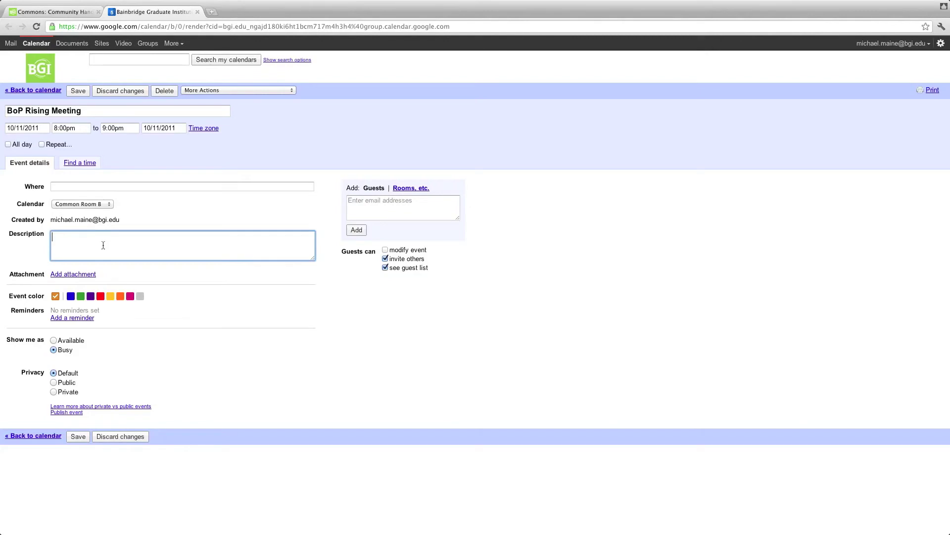
text(Meeting for project group)
Step: Add four guests to the meeting, picking each from the contact suggestions
click(421, 203)
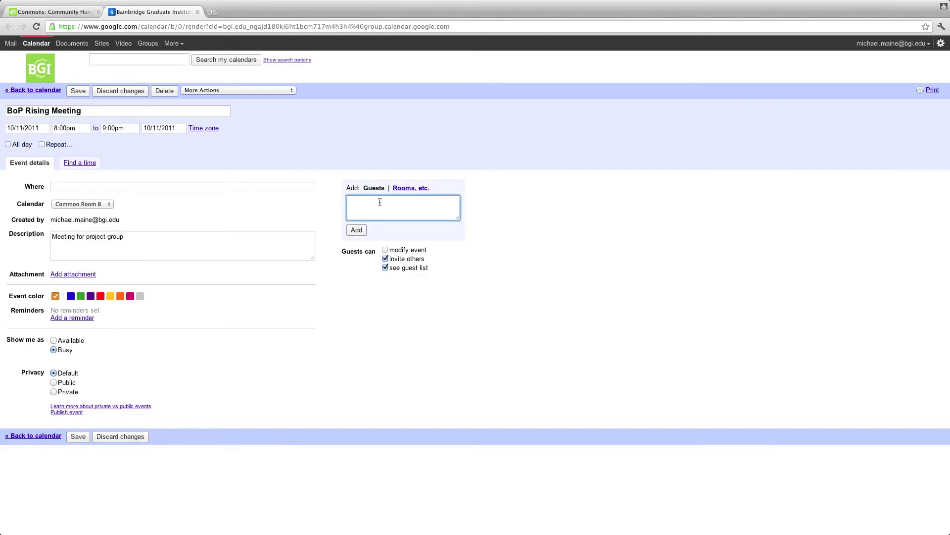
text(Austin)
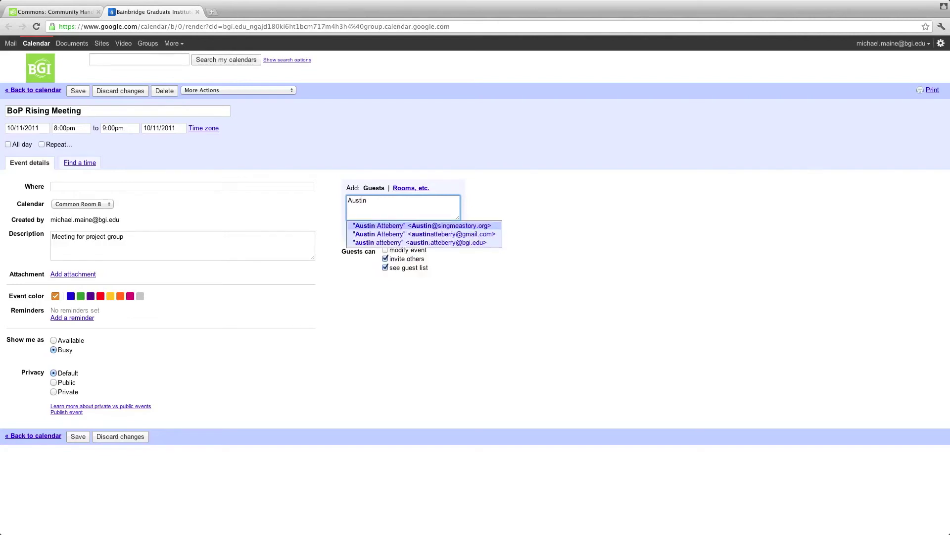
key(Down)
key(Down)
key(Return)
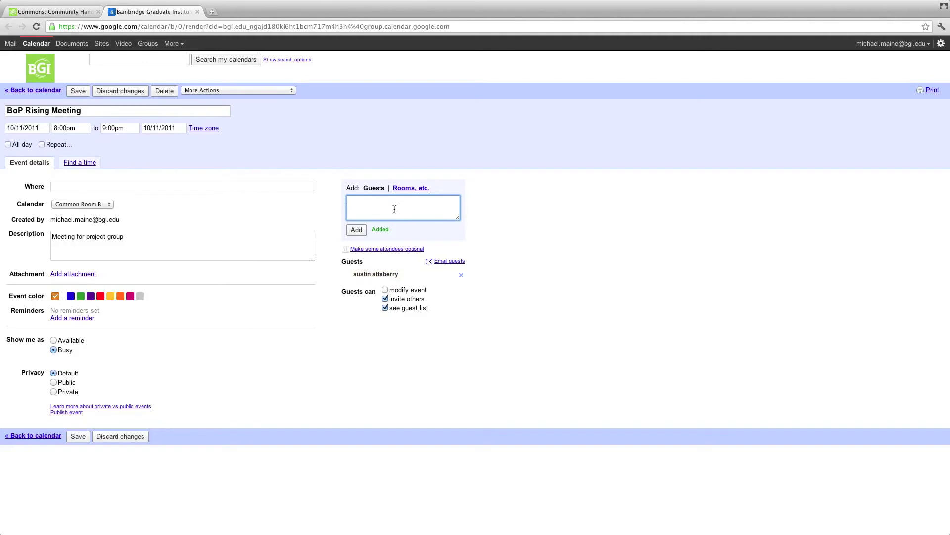
text(brad)
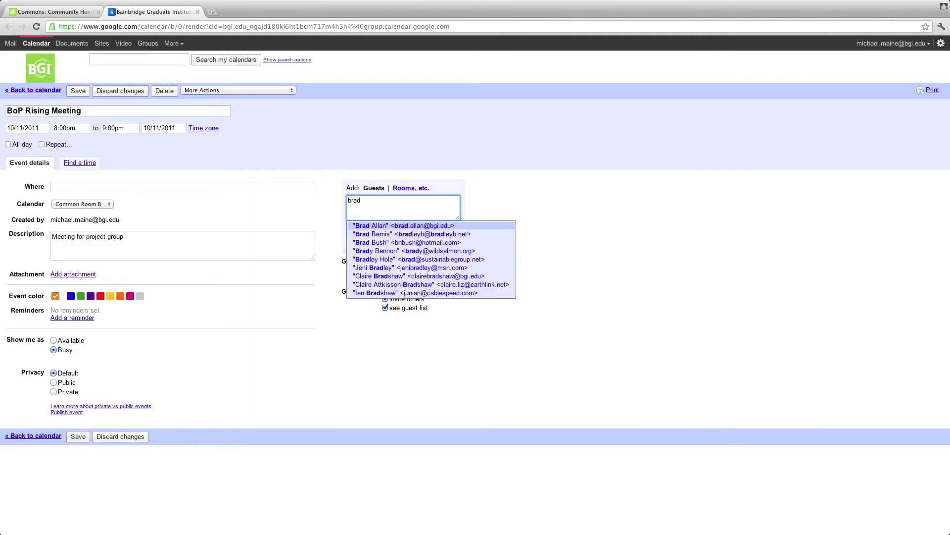
key(Return)
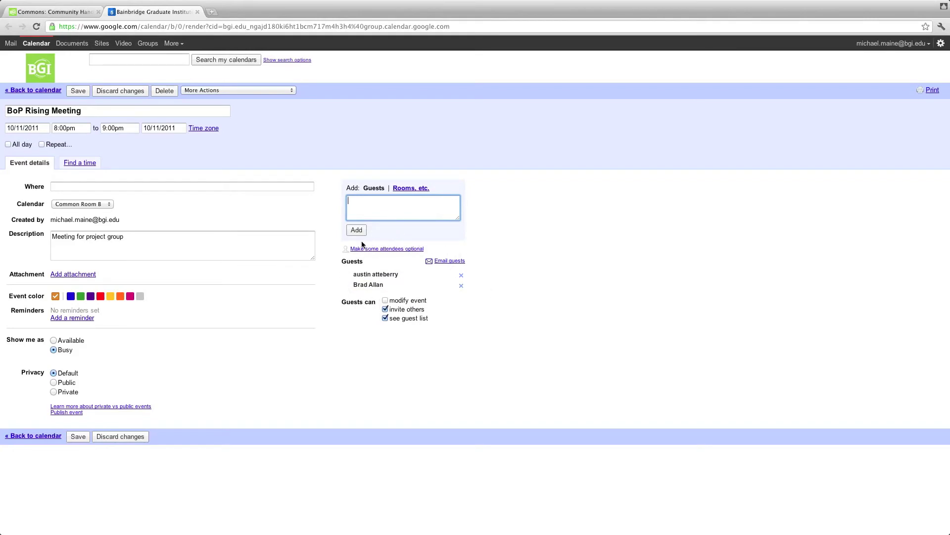
text(che)
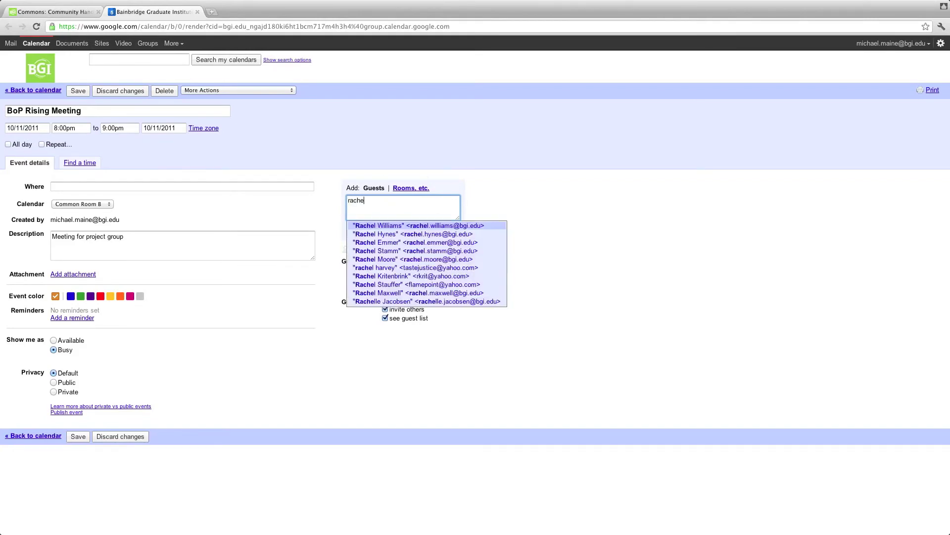
key(Return)
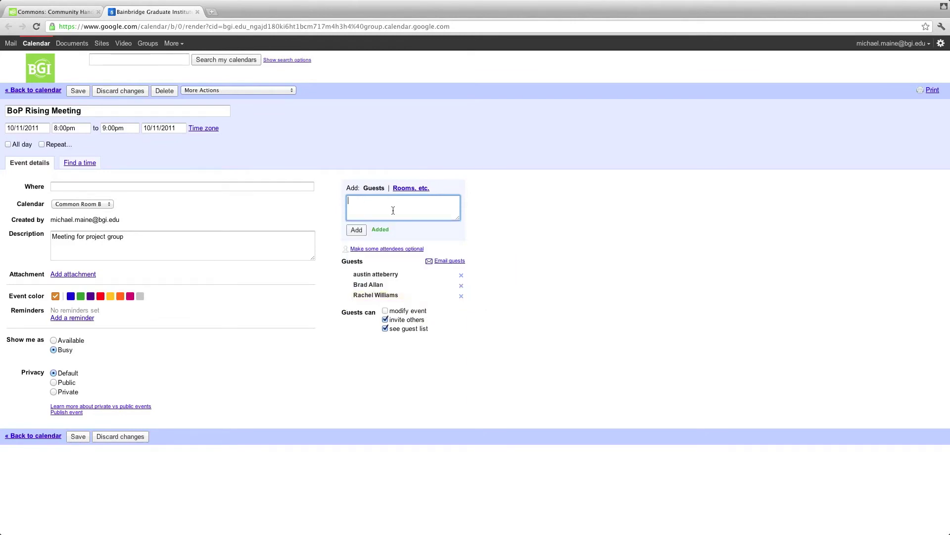
text(meg)
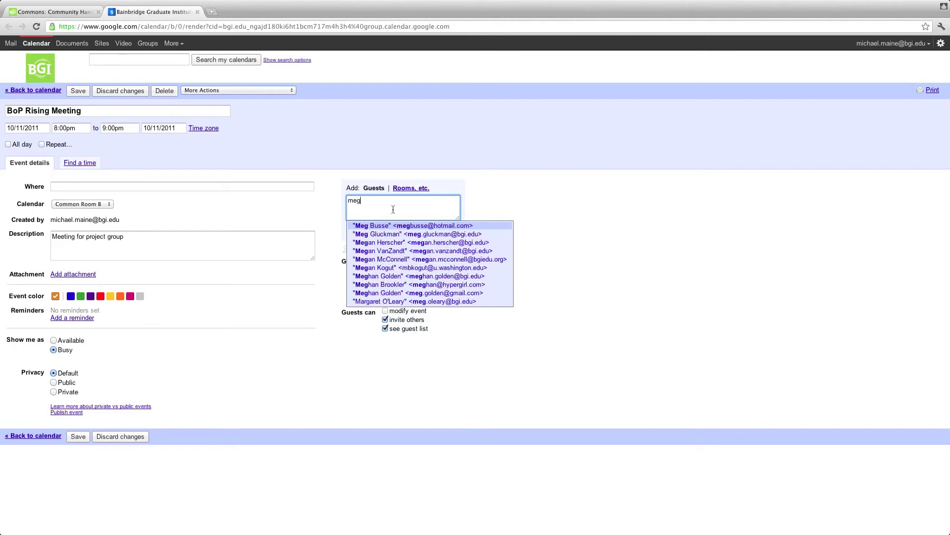
click(402, 301)
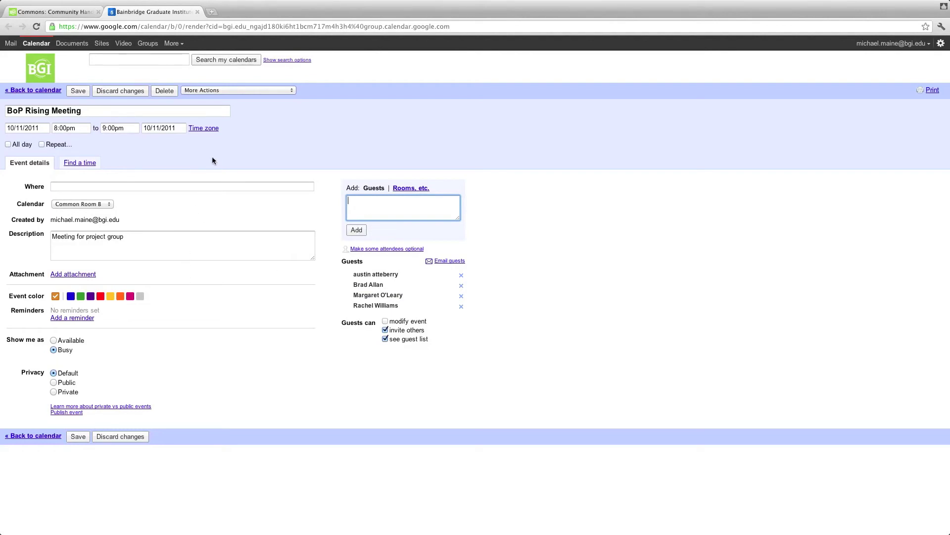
Step: Copy Common Room B's Elluminate Login URL from the Community Commons handbook page
click(65, 12)
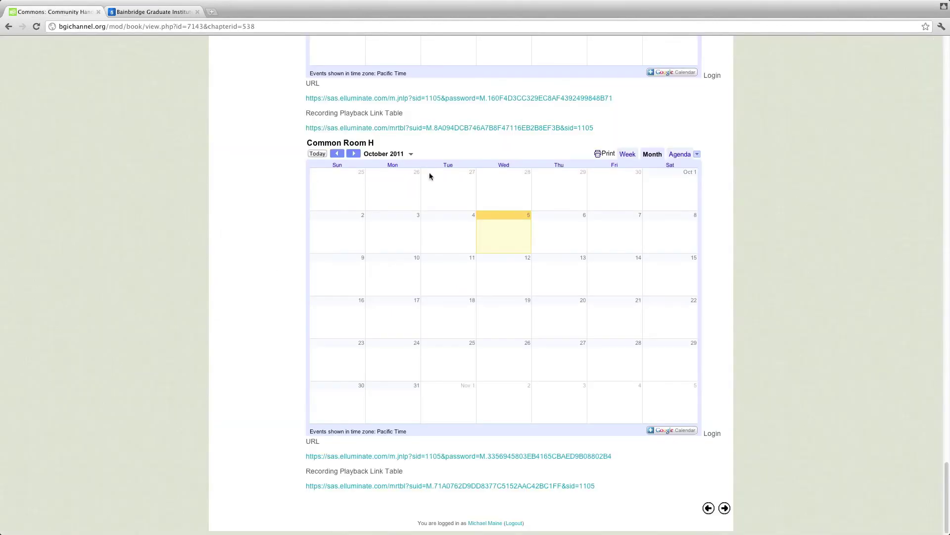
scroll(692, 312, up, 20)
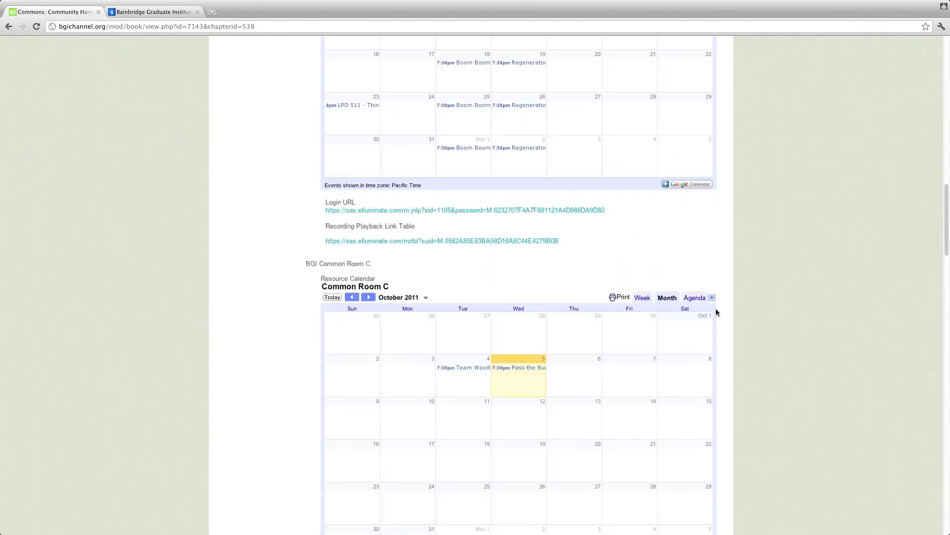
scroll(715, 312, up, 2)
scroll(715, 312, down, 10)
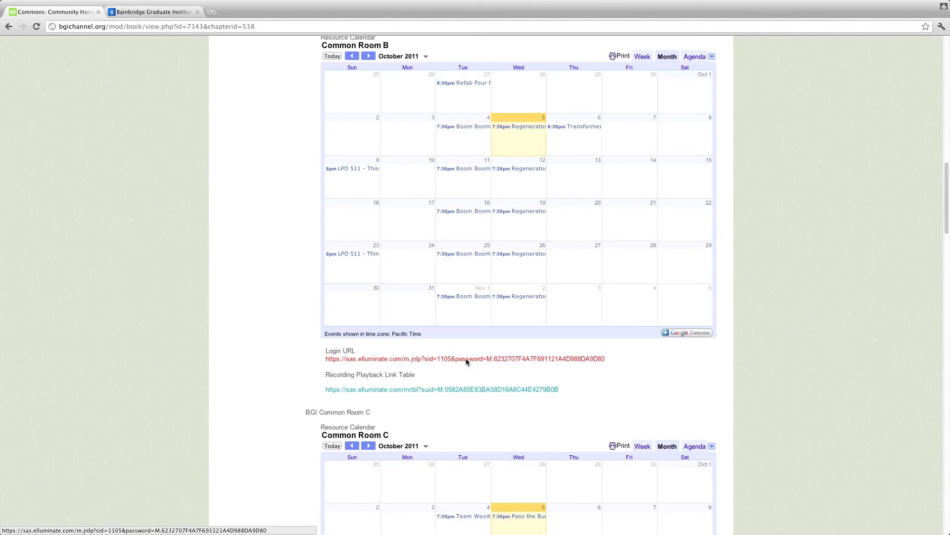
right_click(467, 360)
click(505, 406)
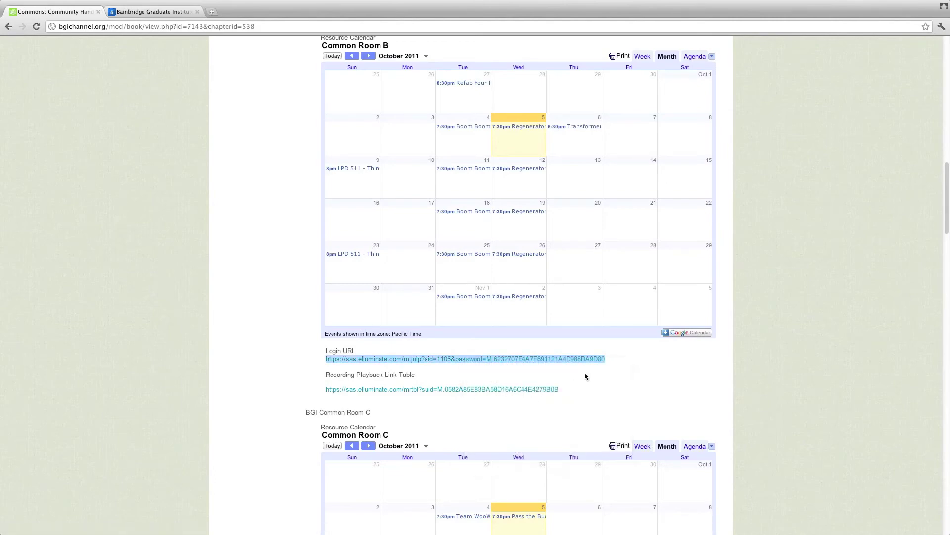
click(617, 363)
triple_click(614, 359)
click(637, 363)
click(612, 359)
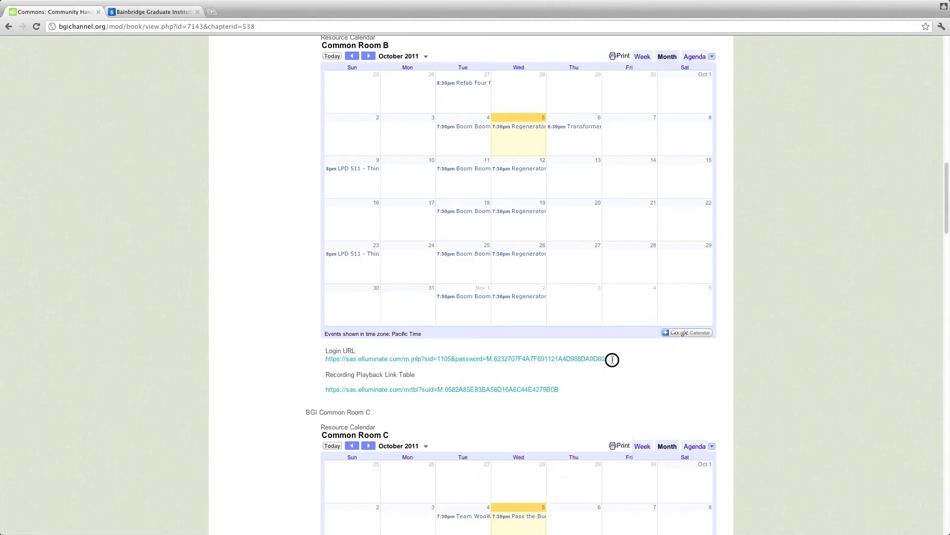
drag(612, 359, 324, 356)
key(ctrl+c)
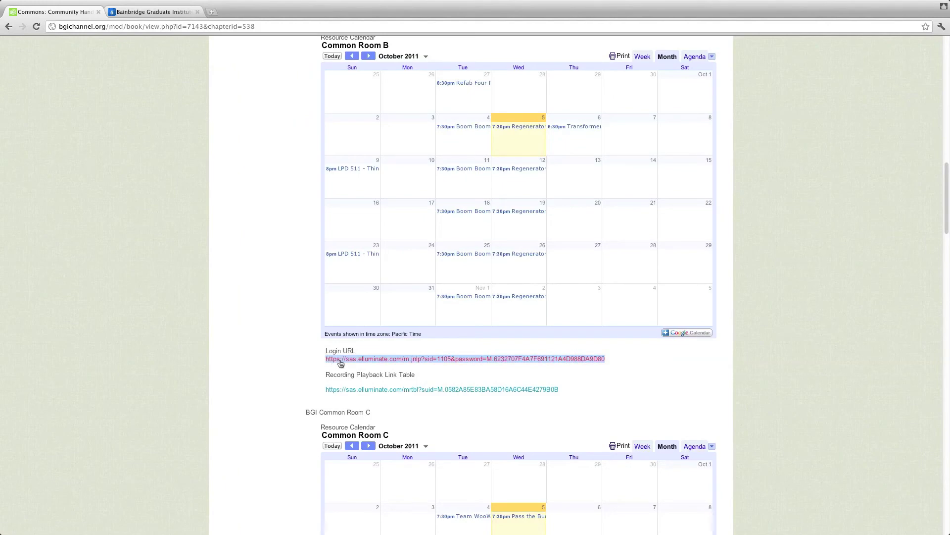
click(155, 14)
Step: Paste the login URL on a new description line, save, and send invitations to guests
click(196, 245)
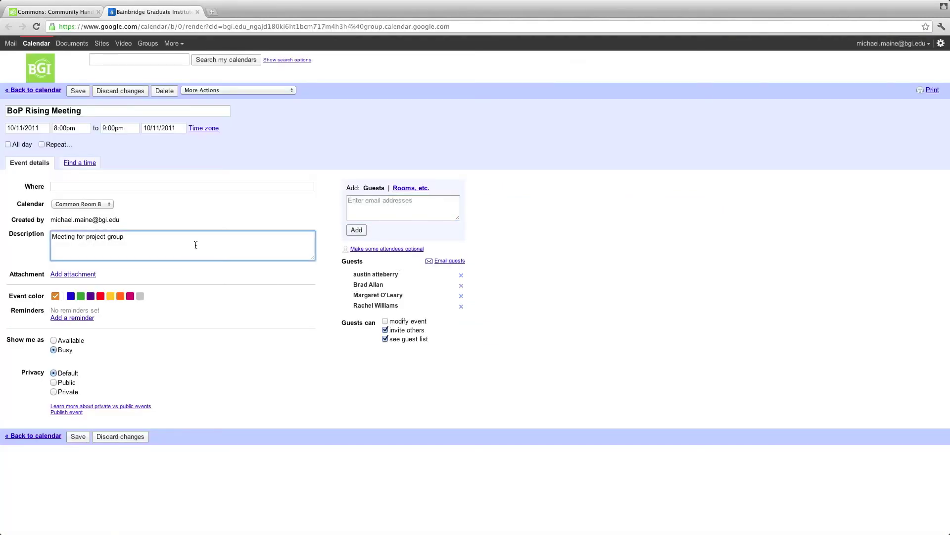
key(Return)
key(ctrl+v)
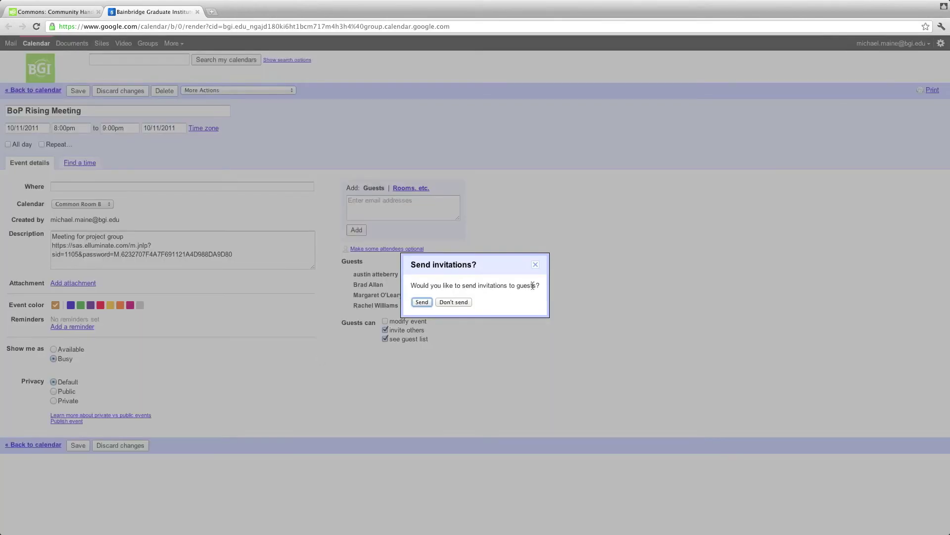
click(421, 303)
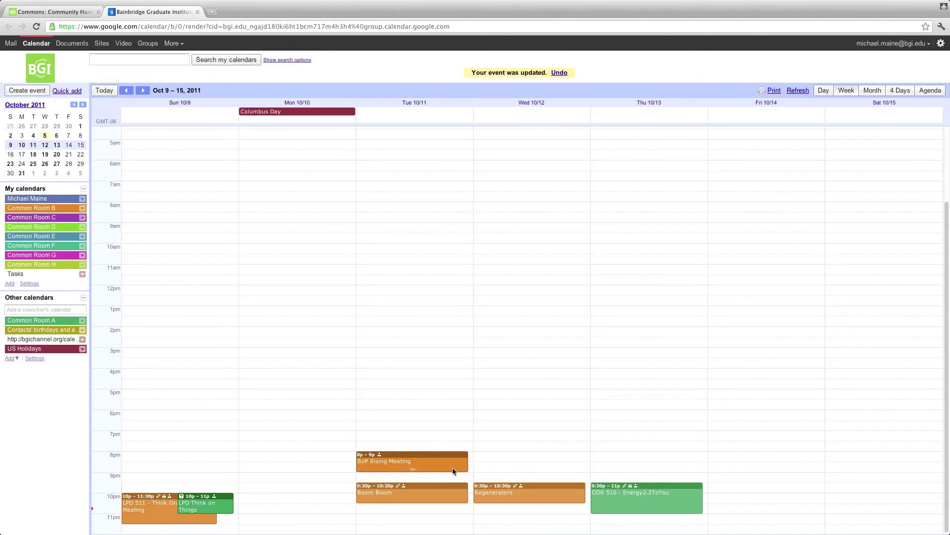
Step: Go back to the Community Commons handbook page to view Common Room B's calendar
click(55, 11)
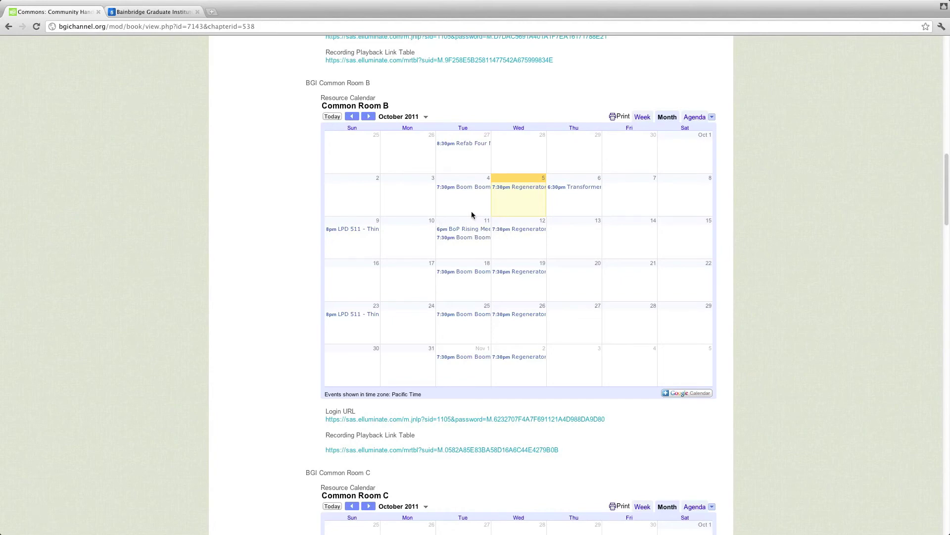
Step: Switch the meeting to (GMT-08:00) Pacific Time, save, and send the update to guests
click(162, 15)
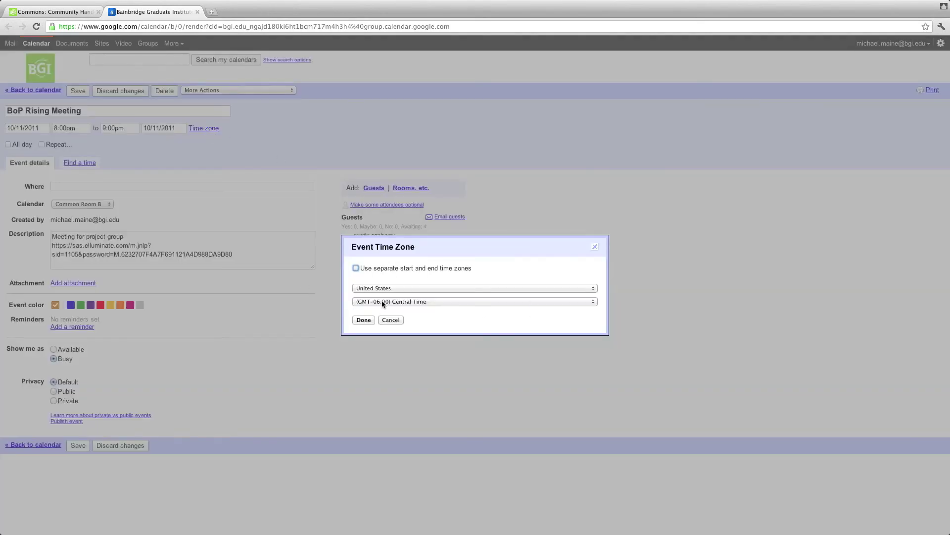
click(383, 301)
click(398, 325)
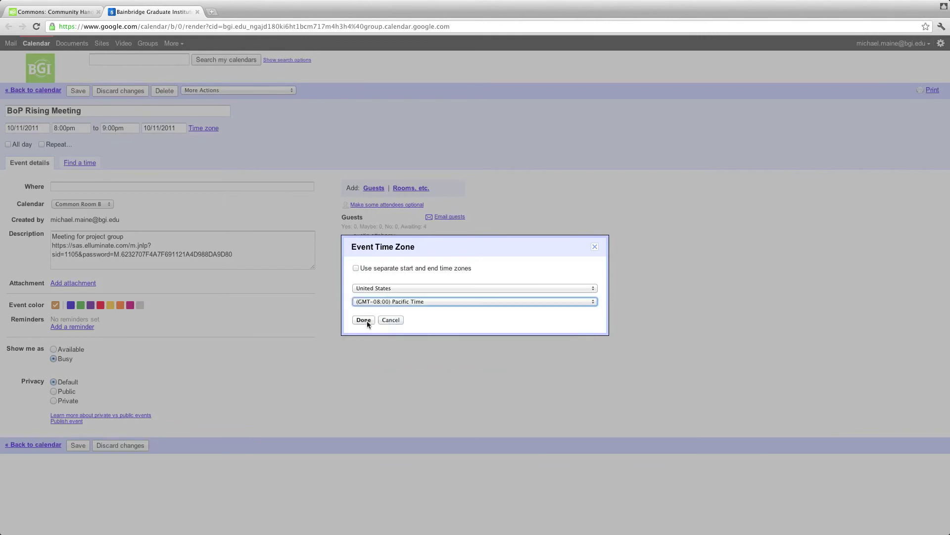
click(367, 320)
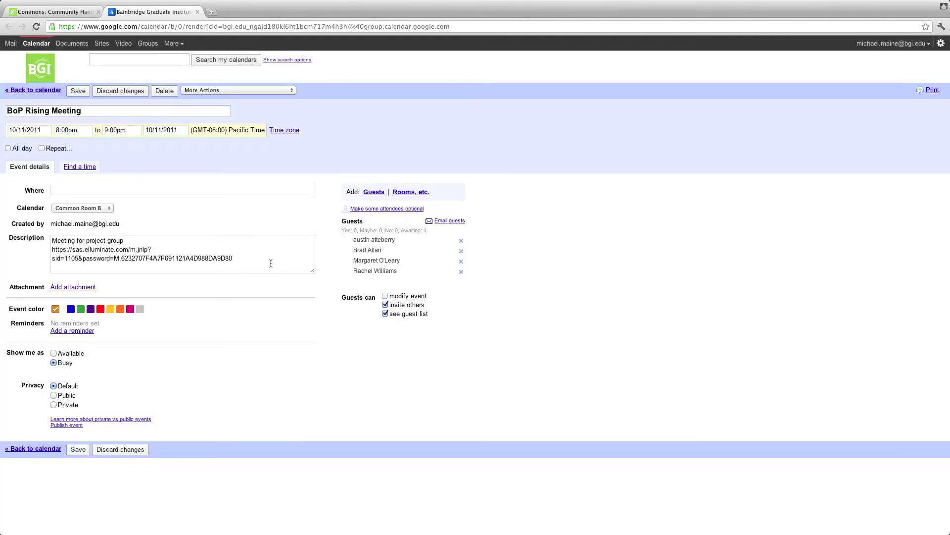
click(78, 449)
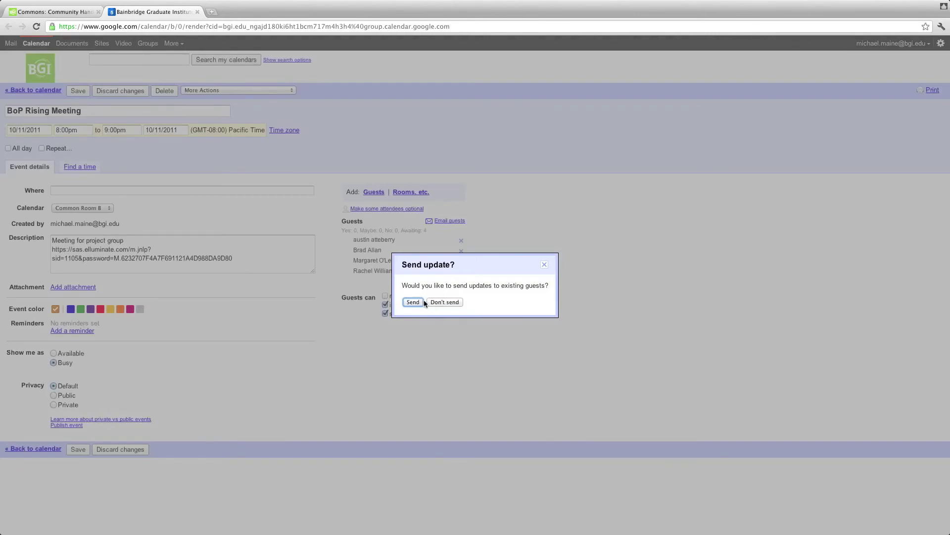
click(417, 287)
click(411, 303)
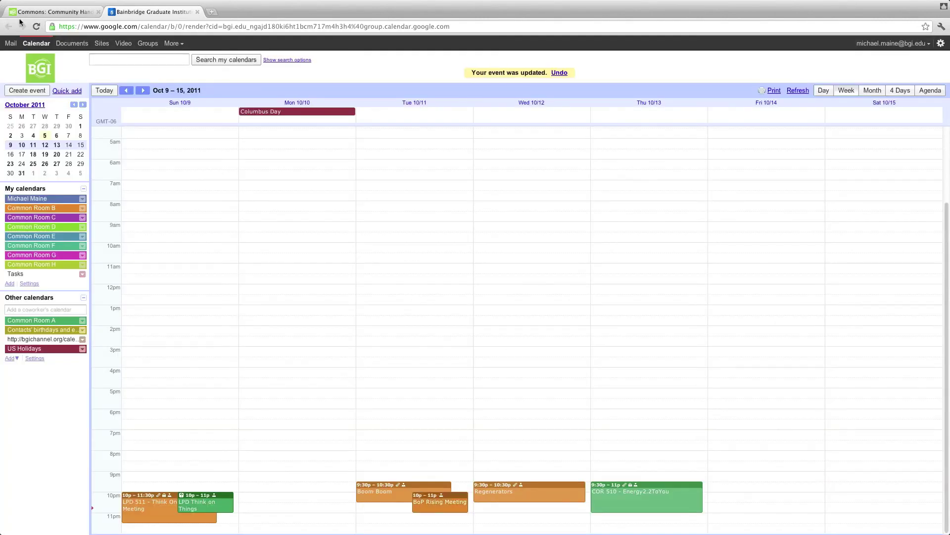
Step: Confirm the 8pm October 11 meeting on Room B's calendar and open its Recording Playback Link Table
click(35, 15)
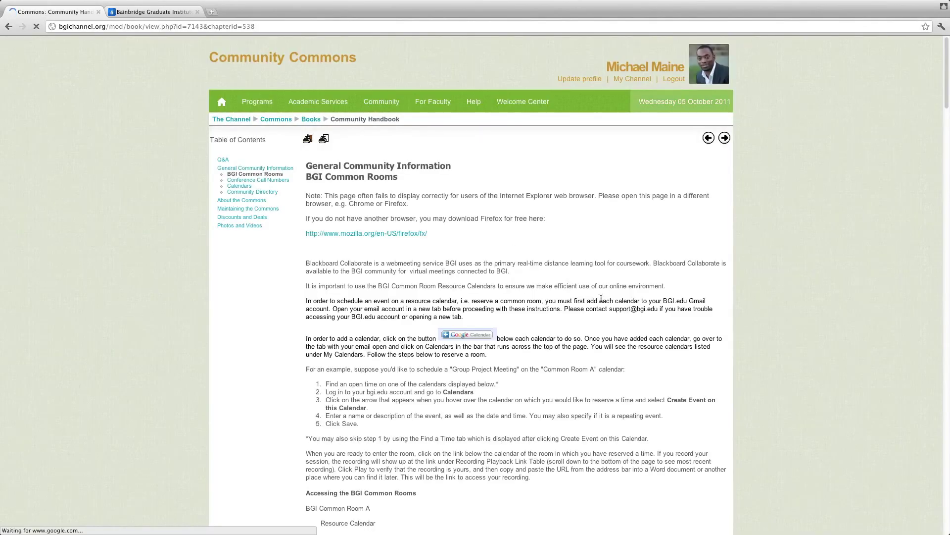
scroll(737, 358, down, 5)
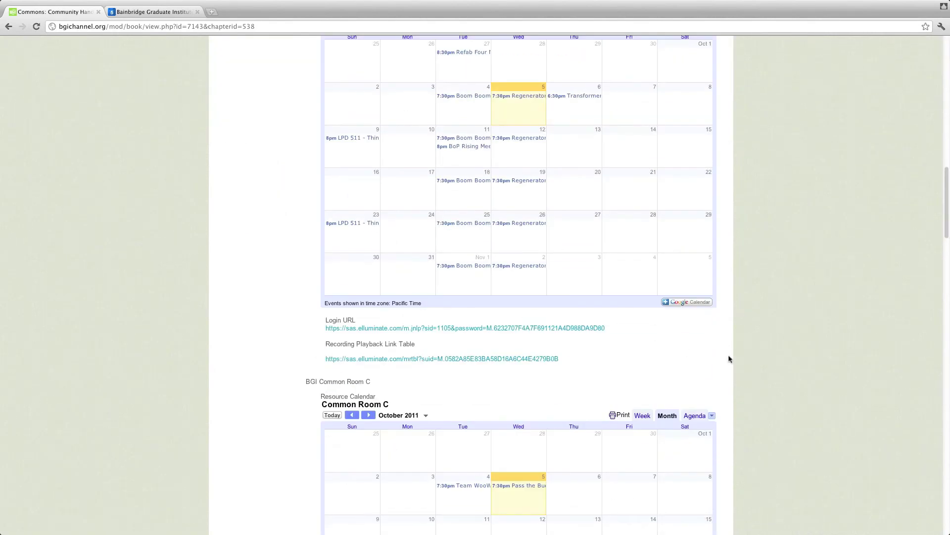
scroll(730, 352, up, 2)
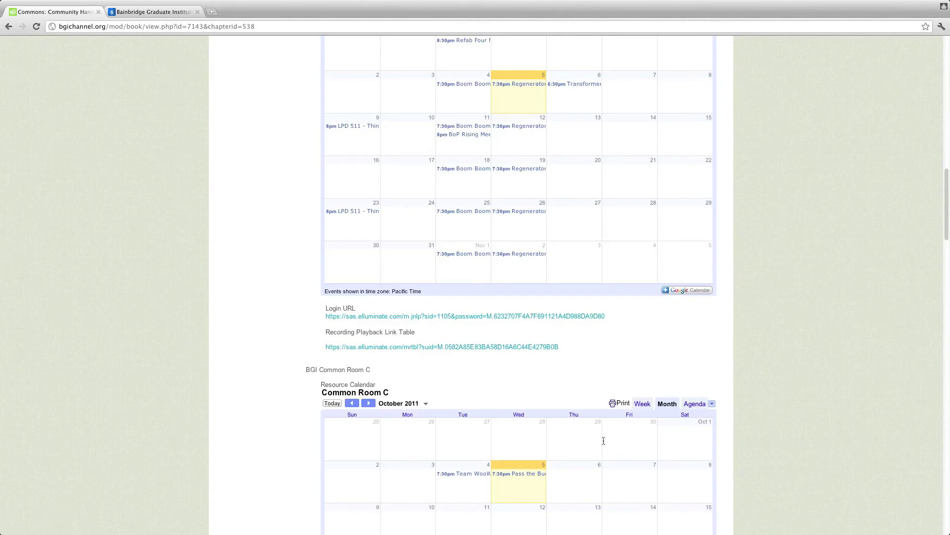
scroll(741, 352, up, 1)
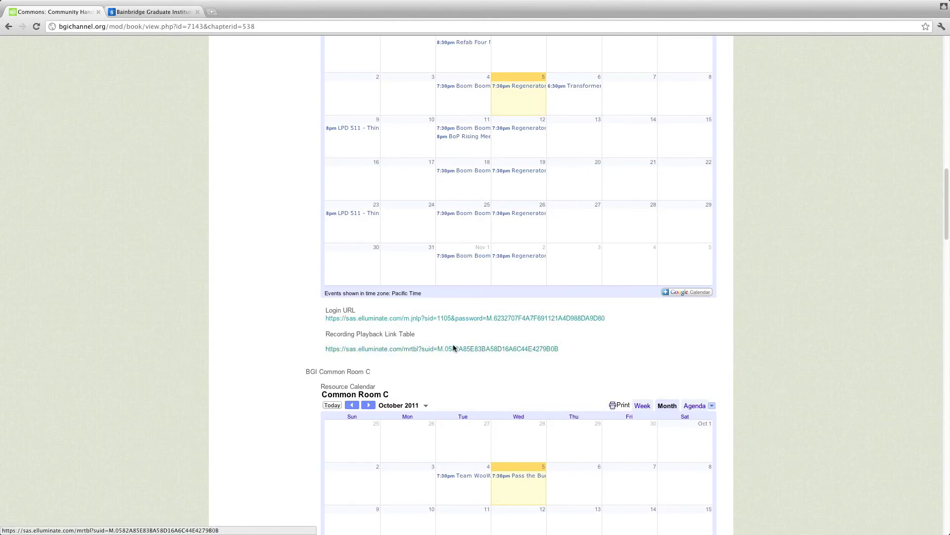
click(464, 351)
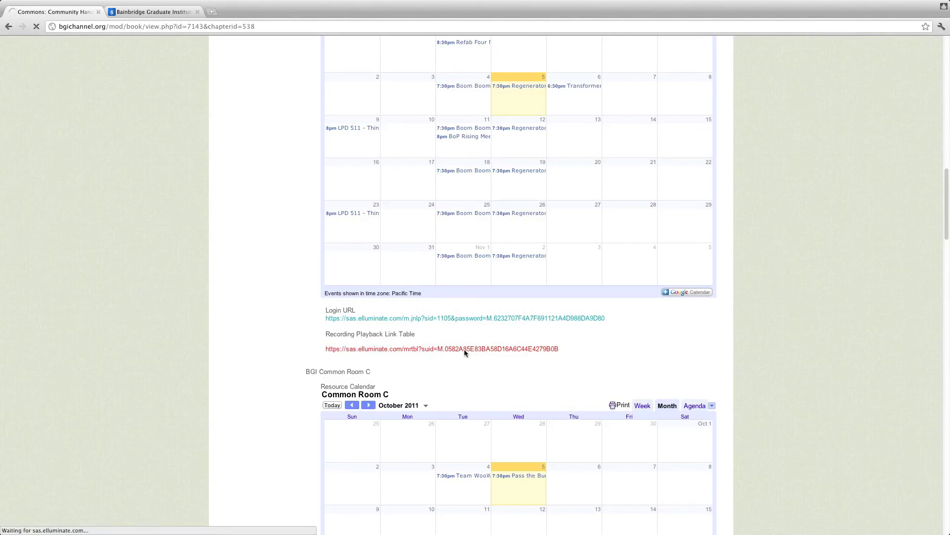
Step: Scroll through the BGI COMMON ROOM 2 recordings table, then return to Google Calendar
scroll(633, 319, down, 20)
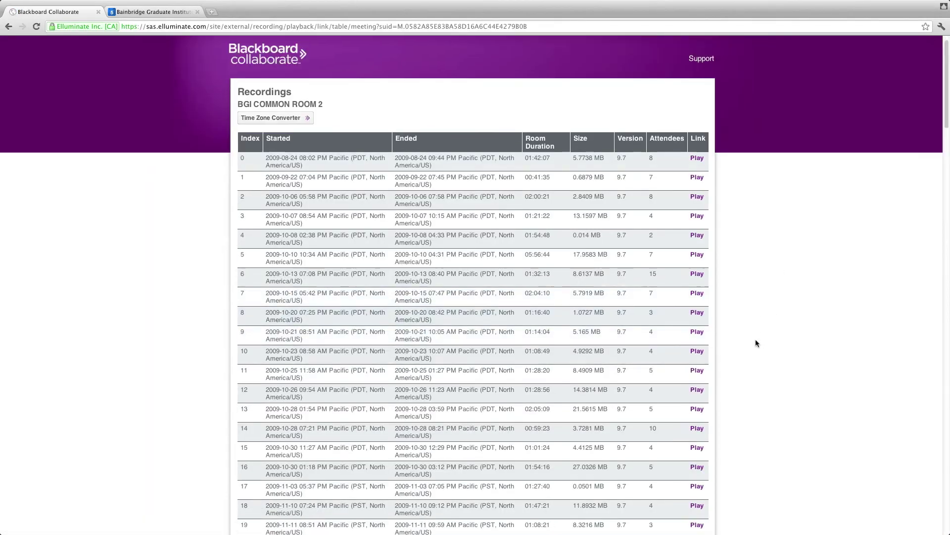
scroll(632, 319, down, 20)
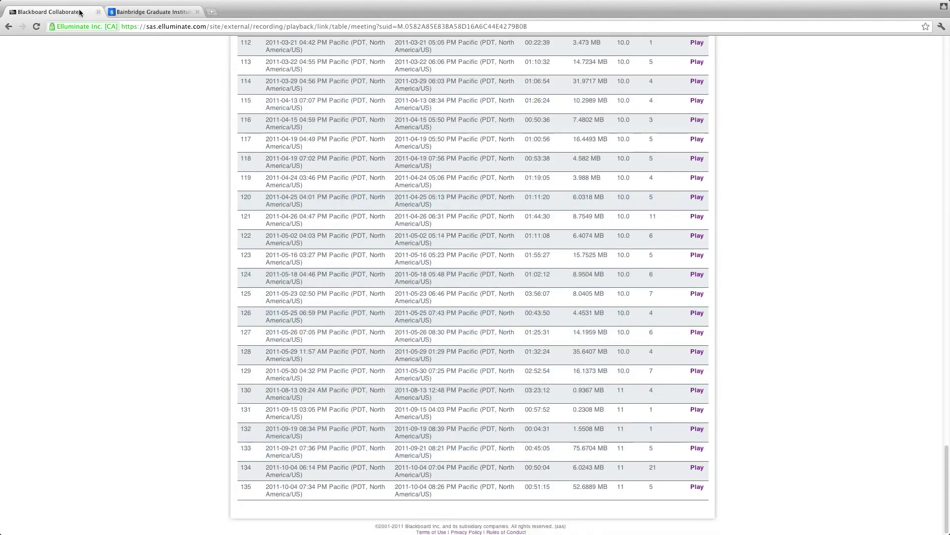
scroll(700, 367, up, 20)
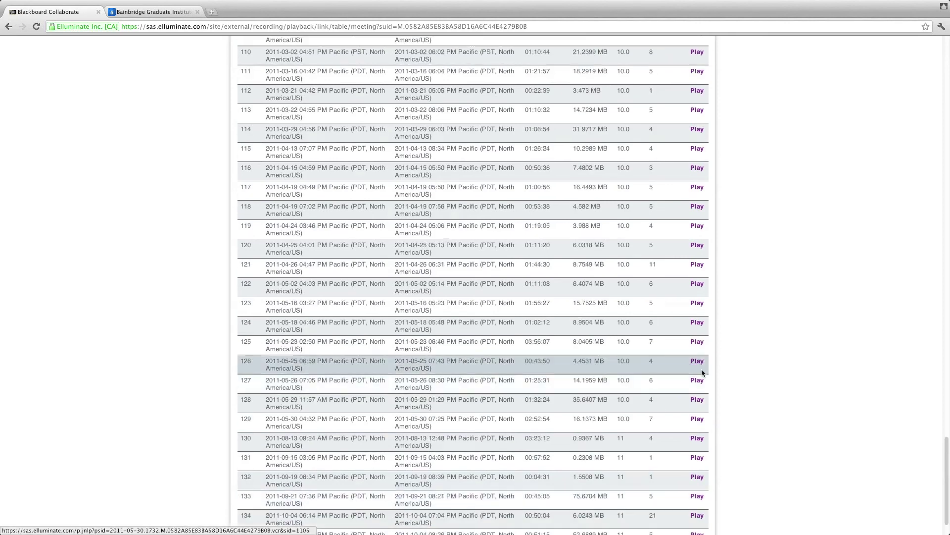
scroll(533, 290, up, 11)
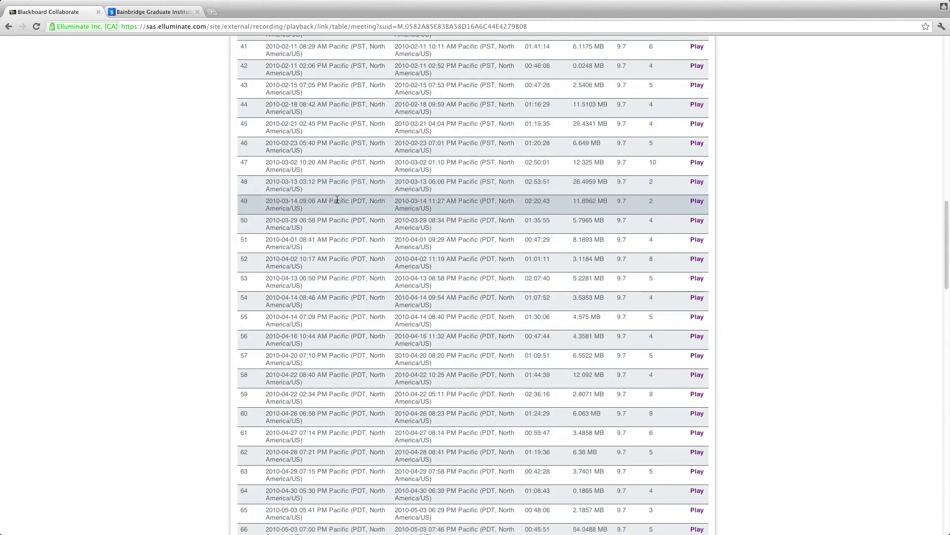
click(141, 11)
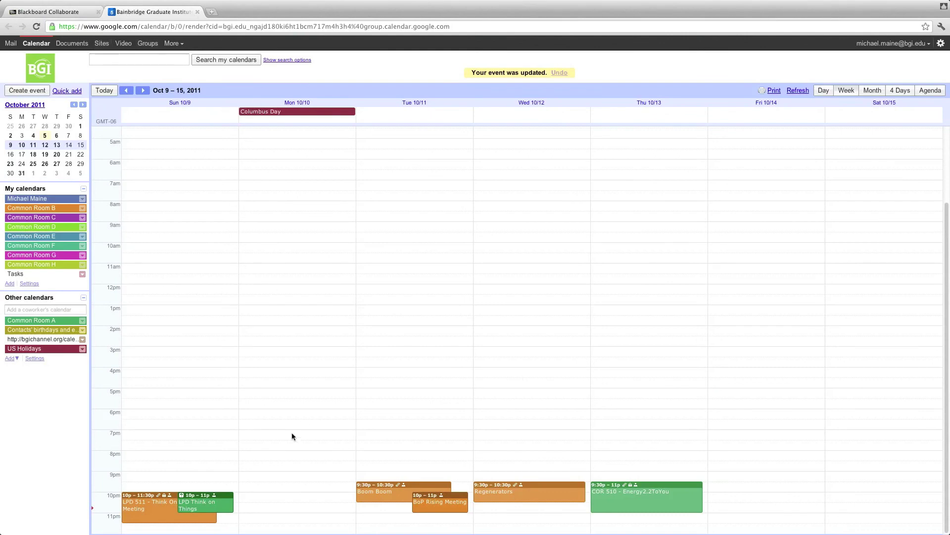
Step: Create a 'Test' event on the personal calendar for Tuesday Oct 11, 3:30–4:30pm
double_click(408, 380)
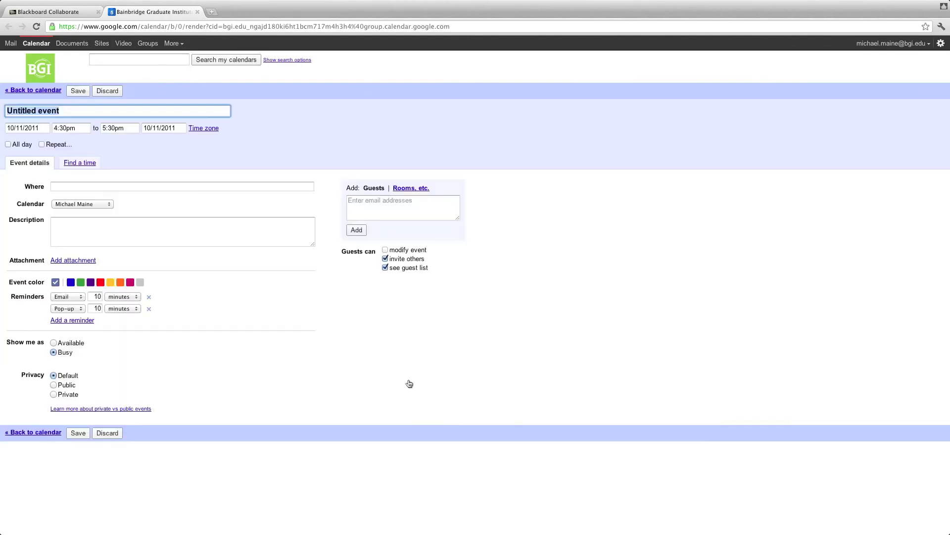
click(33, 90)
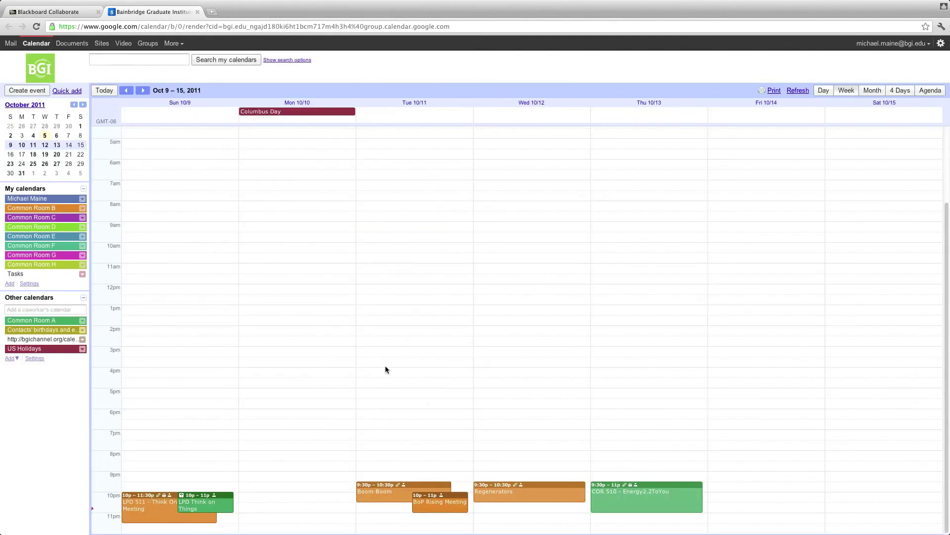
click(388, 358)
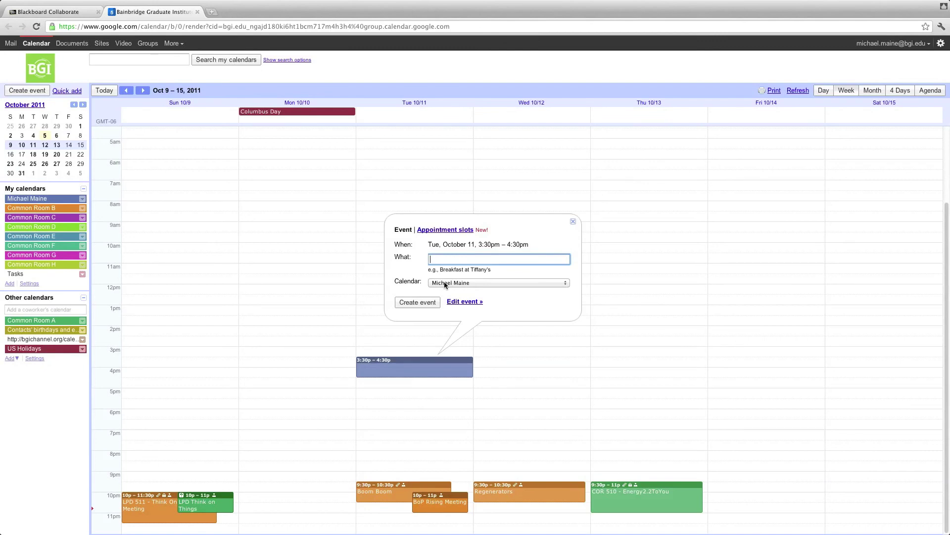
text(Test)
click(480, 283)
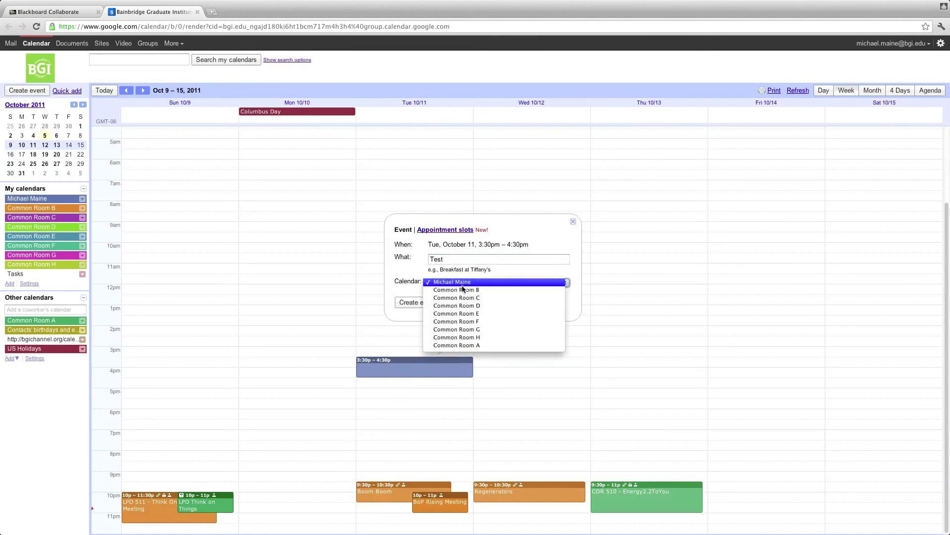
click(441, 282)
click(423, 302)
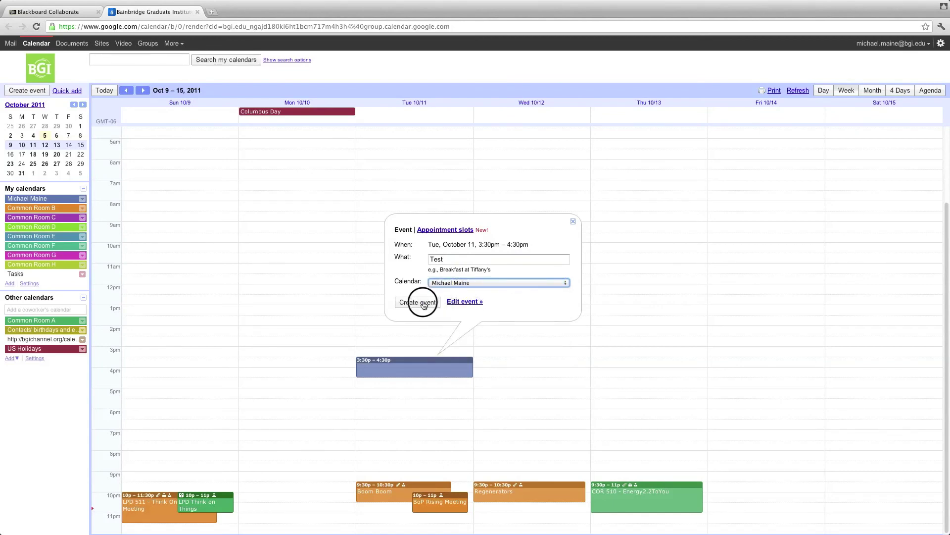
click(394, 369)
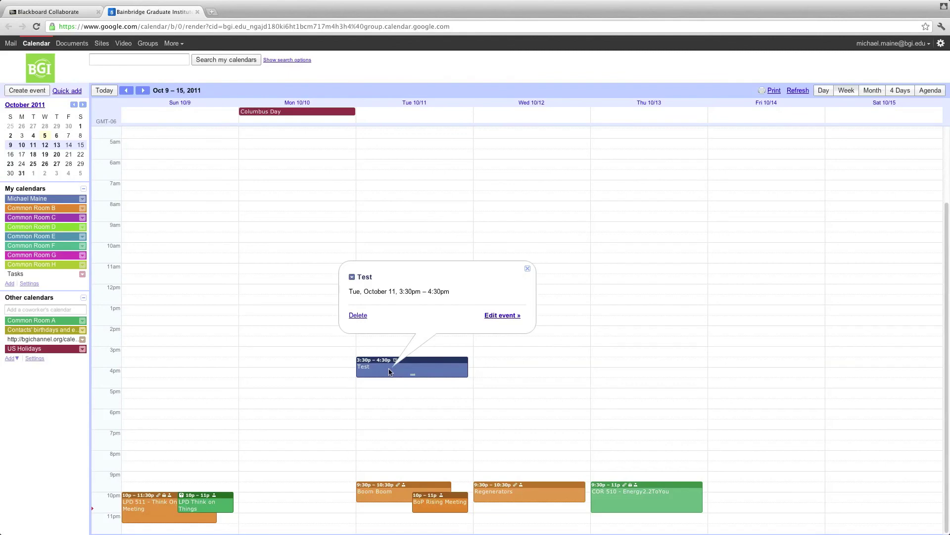
click(497, 315)
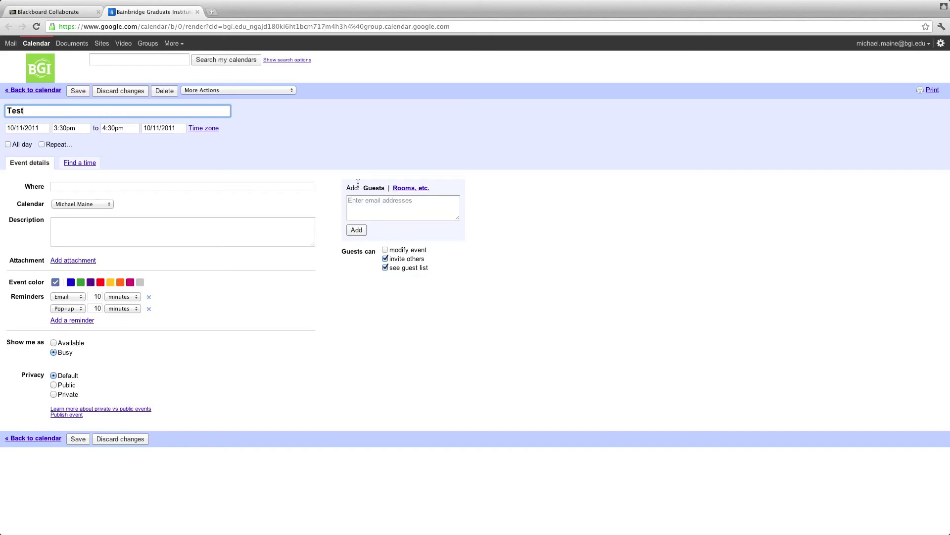
click(406, 190)
scroll(433, 247, down, 1)
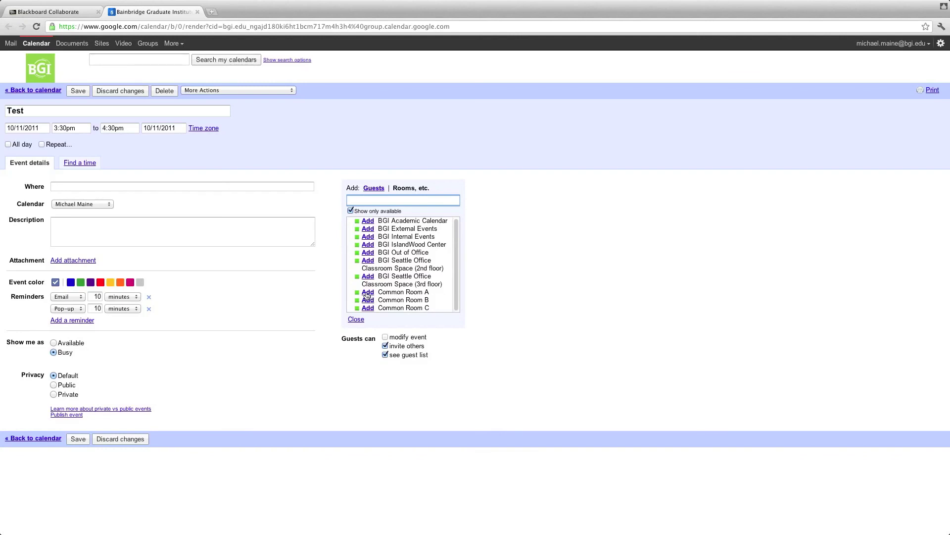
click(367, 292)
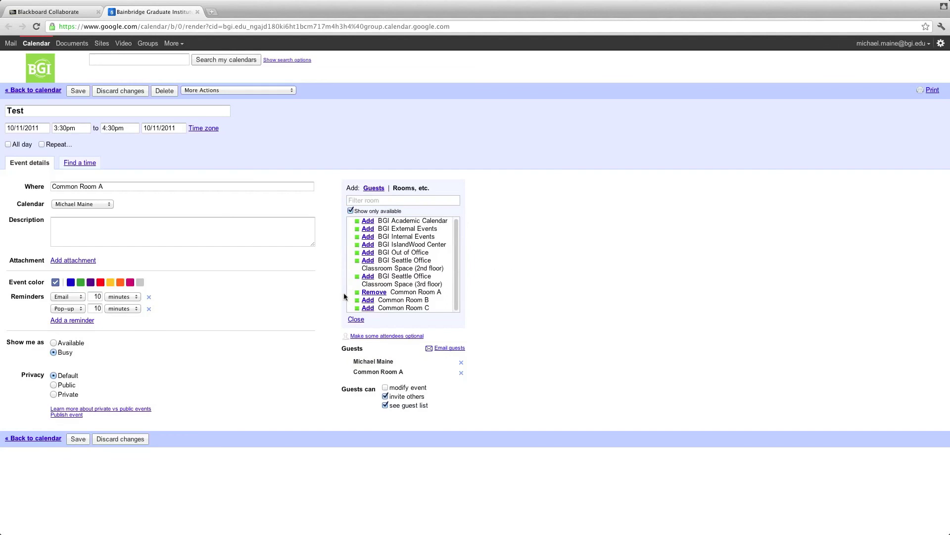
click(357, 319)
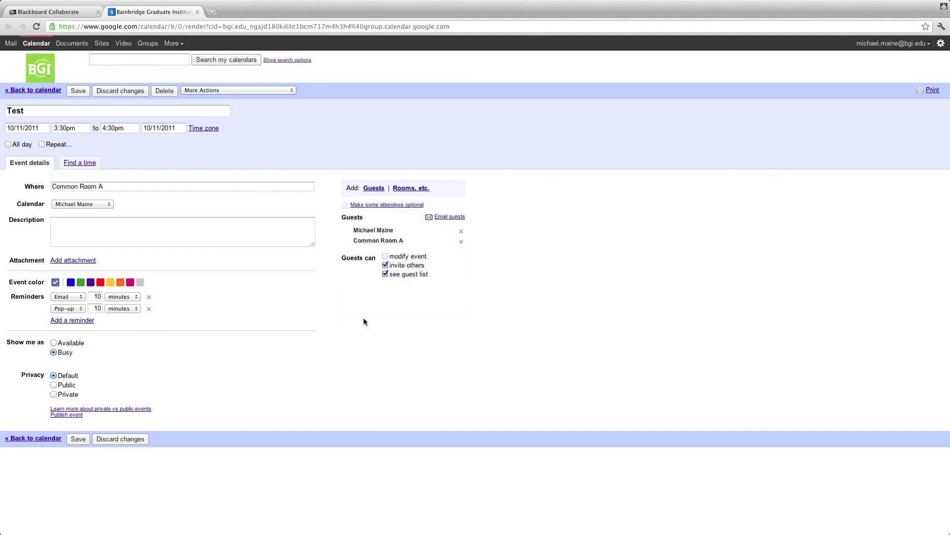
click(122, 443)
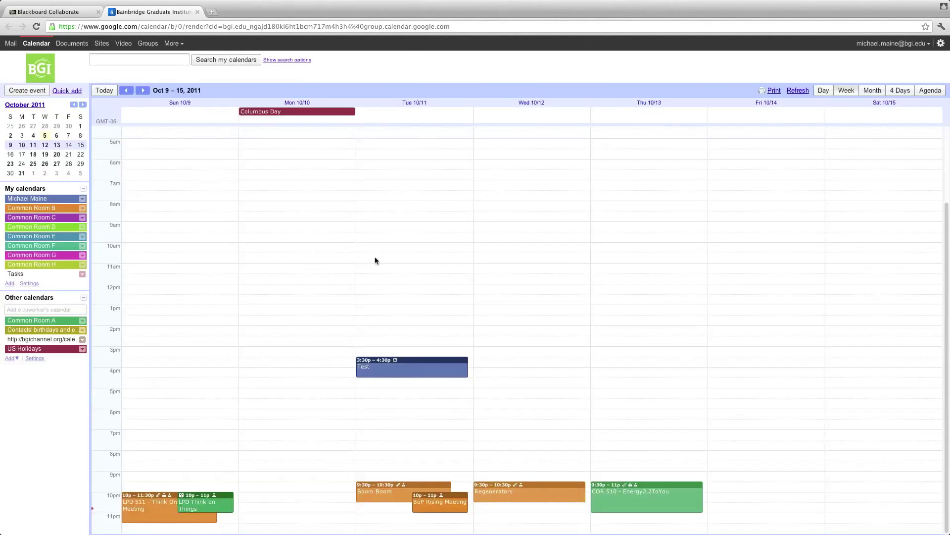
Step: Delete the Tuesday Test event, briefly switching to the Blackboard Collaborate tab and back
click(432, 370)
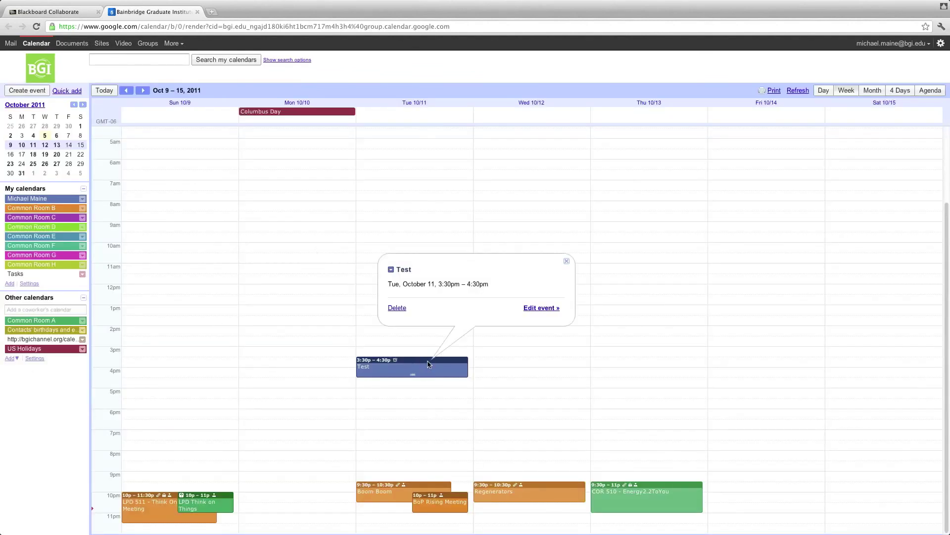
click(397, 308)
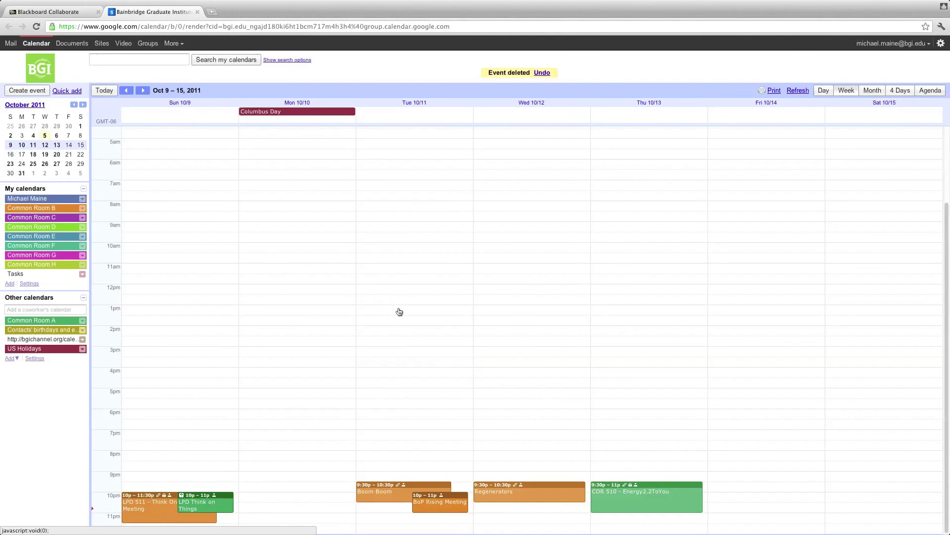
click(62, 12)
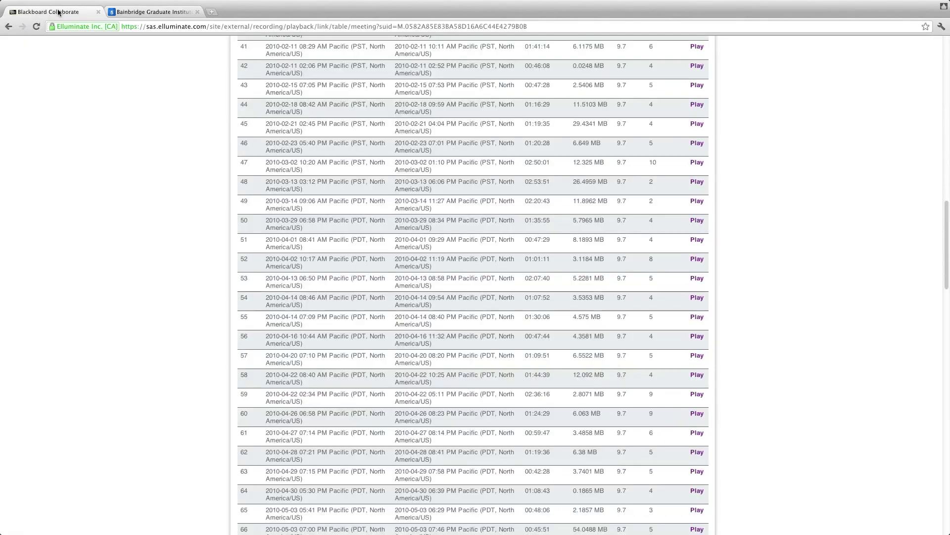
click(136, 13)
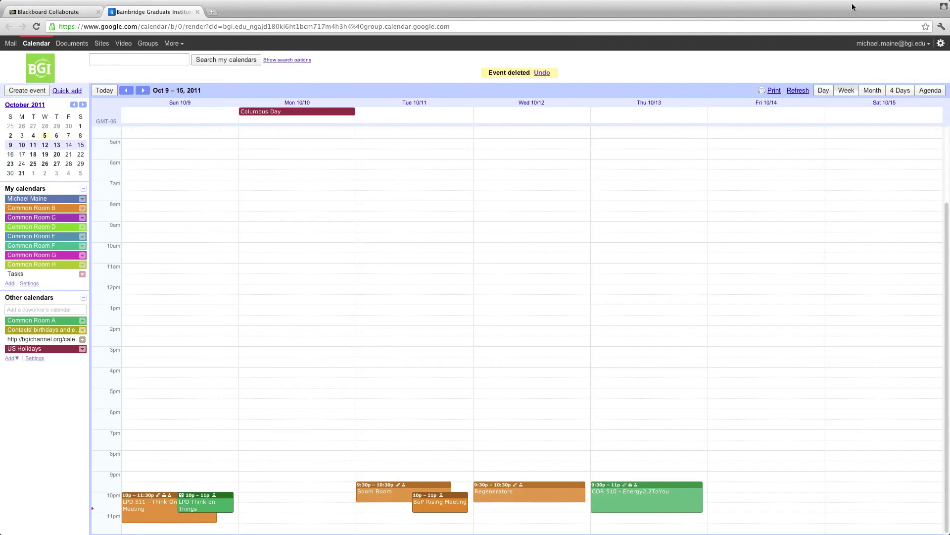
Step: Bring up the Oct 9–15 week view, now showing no Test event
mouse_move(893, 3)
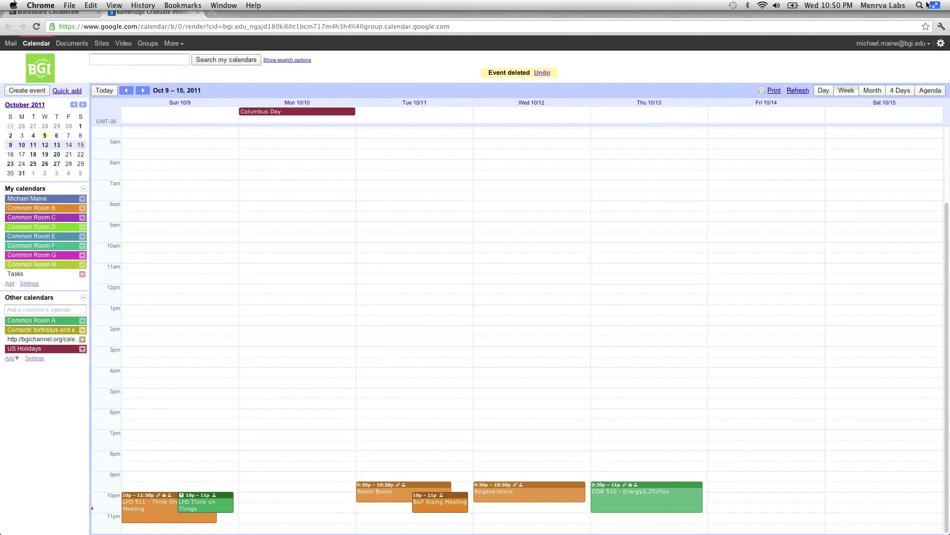